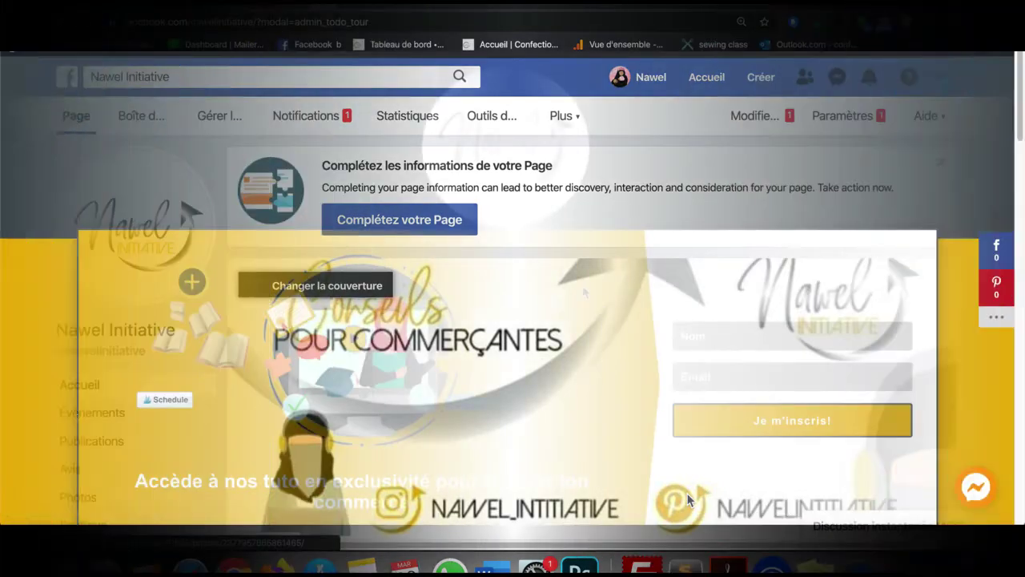
- Open the Messenger chat bubble on the website to preview its greeting window
{"action": "left_click", "coordinate": [975, 487]}
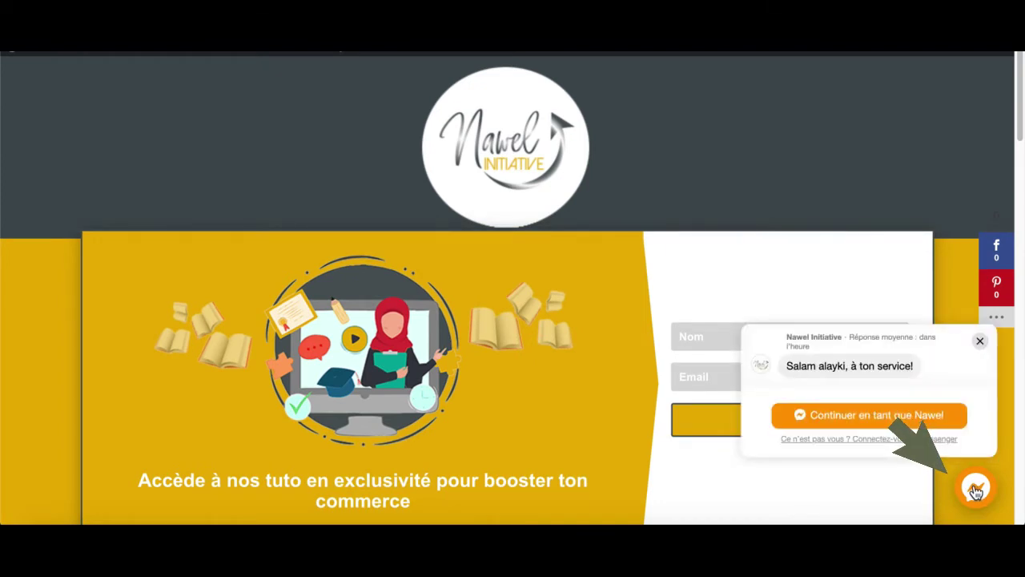
{"action": "left_click", "coordinate": [975, 489]}
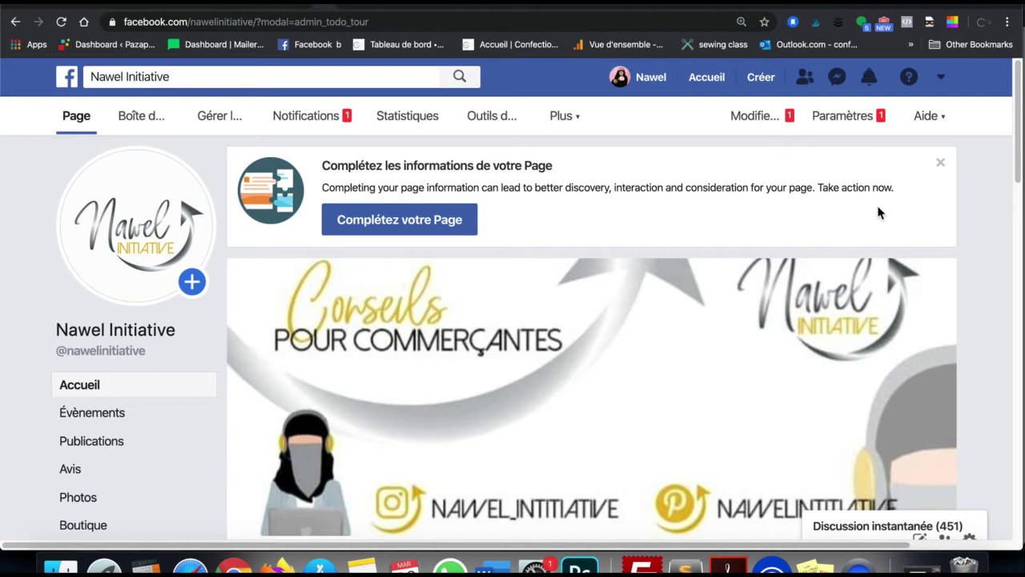
- In the Facebook Page's messaging settings, start the setup for adding Messenger to the website
{"action": "left_click", "coordinate": [849, 126]}
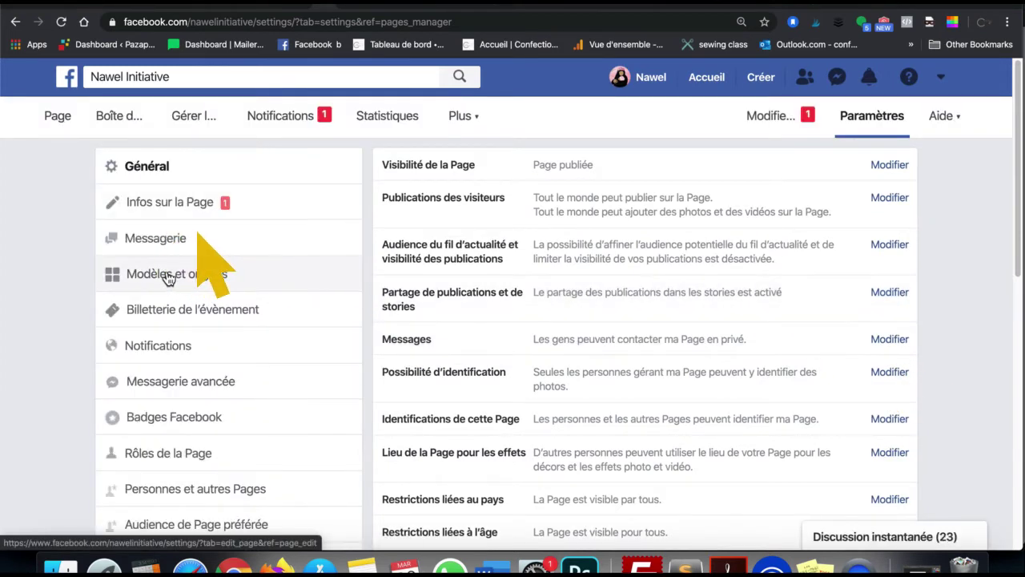
{"action": "left_click", "coordinate": [159, 242]}
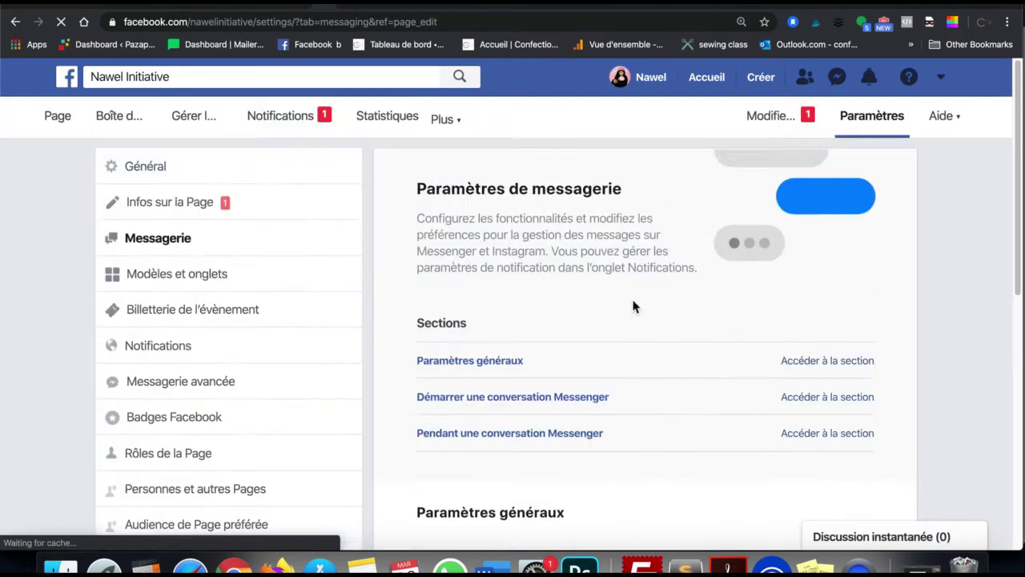
{"action": "scroll", "coordinate": [650, 297], "scroll_direction": "down", "scroll_amount": 3}
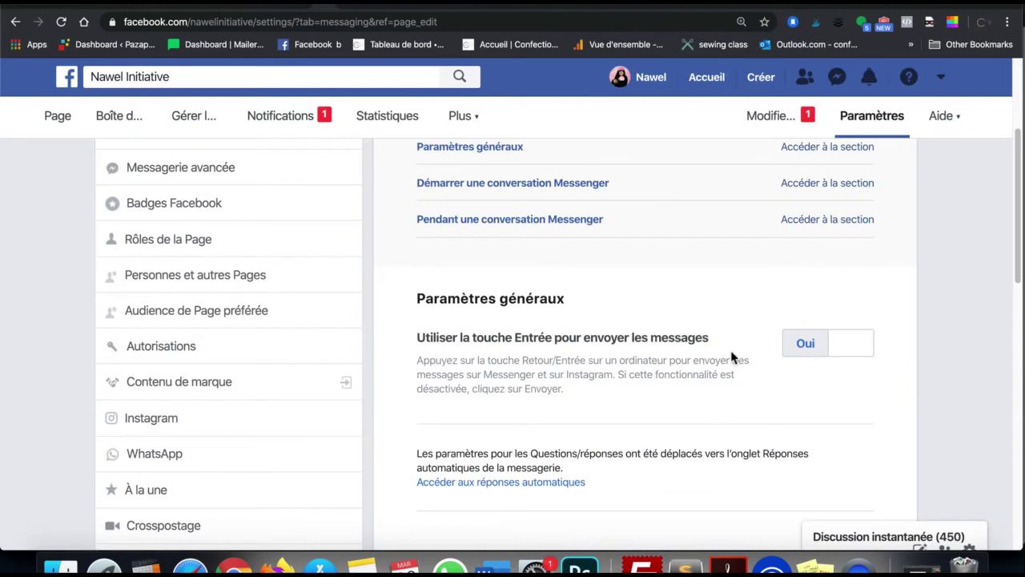
{"action": "scroll", "coordinate": [732, 357], "scroll_direction": "down", "scroll_amount": 6}
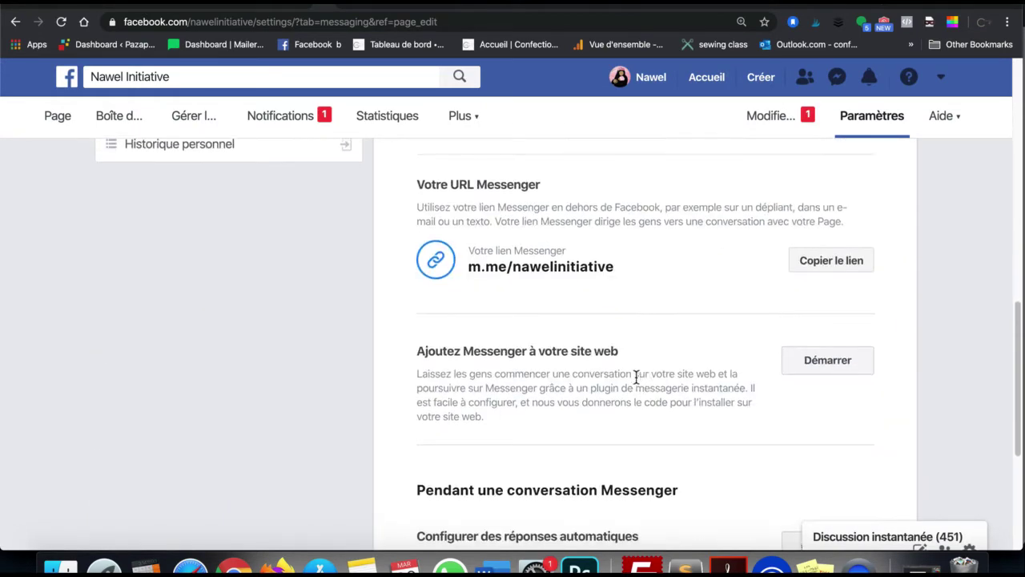
{"action": "scroll", "coordinate": [617, 353], "scroll_direction": "down", "scroll_amount": 1}
{"action": "scroll", "coordinate": [617, 325], "scroll_direction": "down", "scroll_amount": 1}
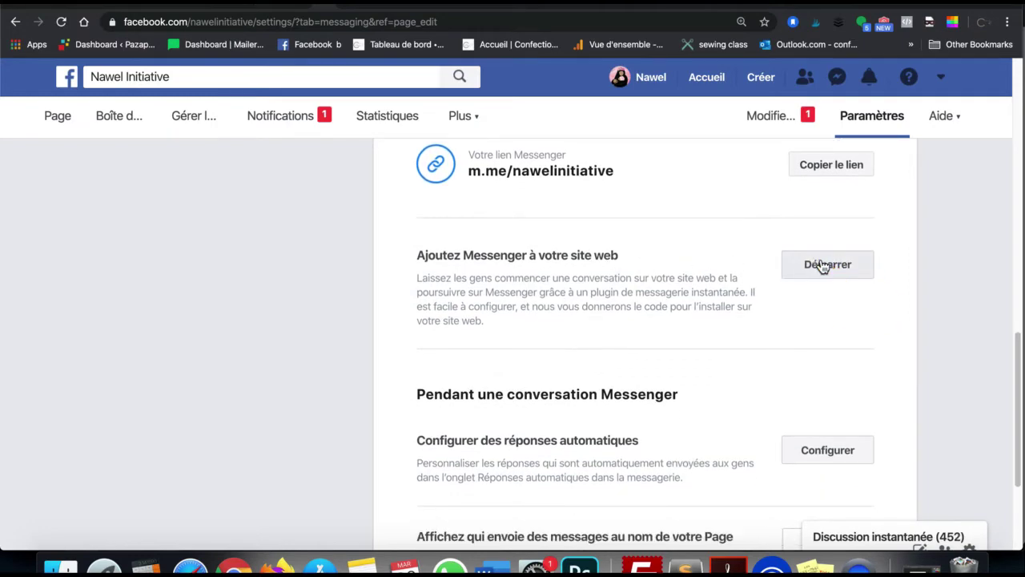
{"action": "left_click", "coordinate": [827, 266]}
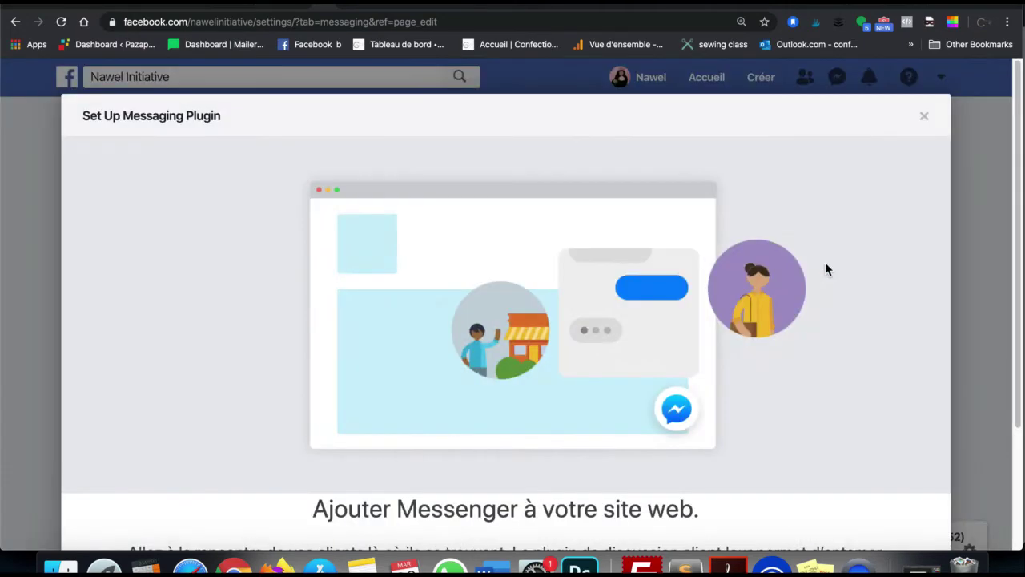
- Go through the messaging plugin setup to the code installation stage, keeping Français (France), the existing greeting and the colour #ff9900
{"action": "scroll", "coordinate": [673, 310], "scroll_direction": "down", "scroll_amount": 3}
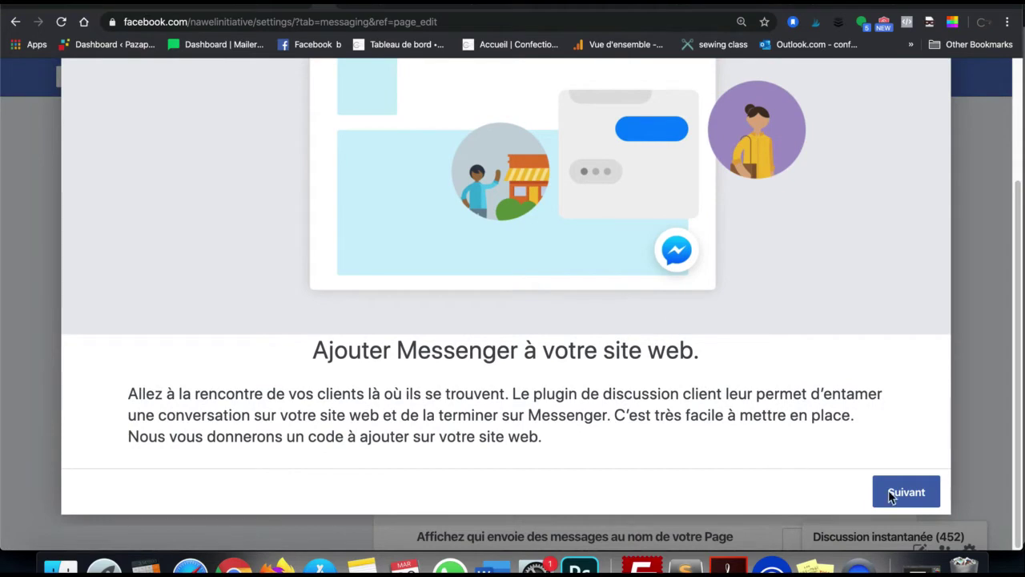
{"action": "left_click", "coordinate": [893, 495]}
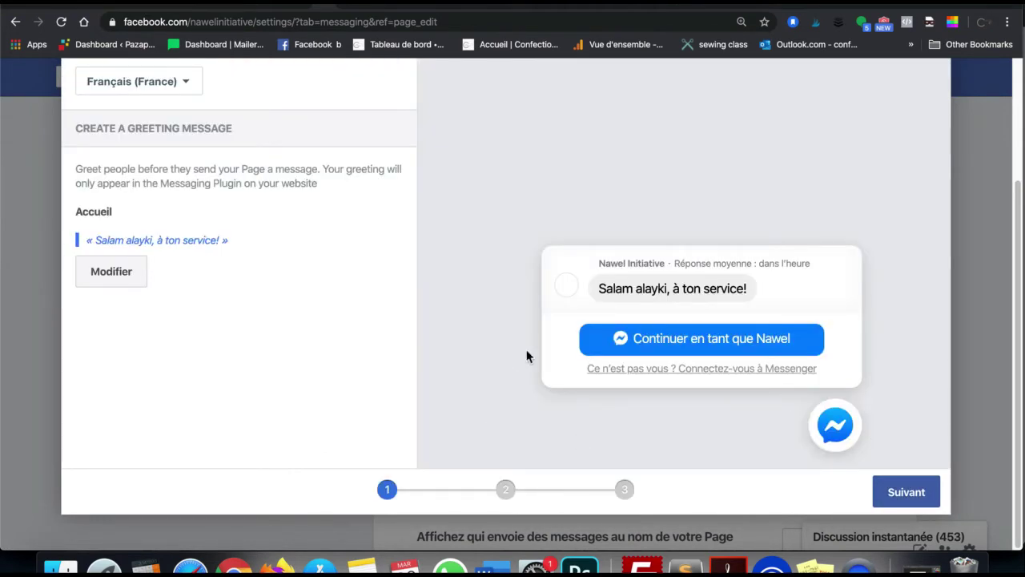
{"action": "scroll", "coordinate": [487, 316], "scroll_direction": "up", "scroll_amount": 3}
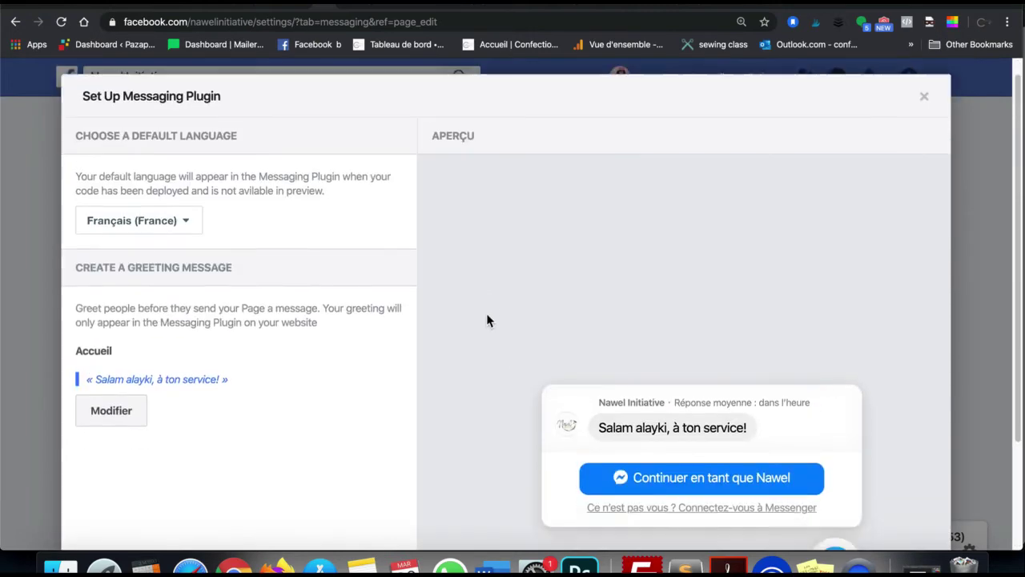
{"action": "scroll", "coordinate": [487, 317], "scroll_direction": "down", "scroll_amount": 3}
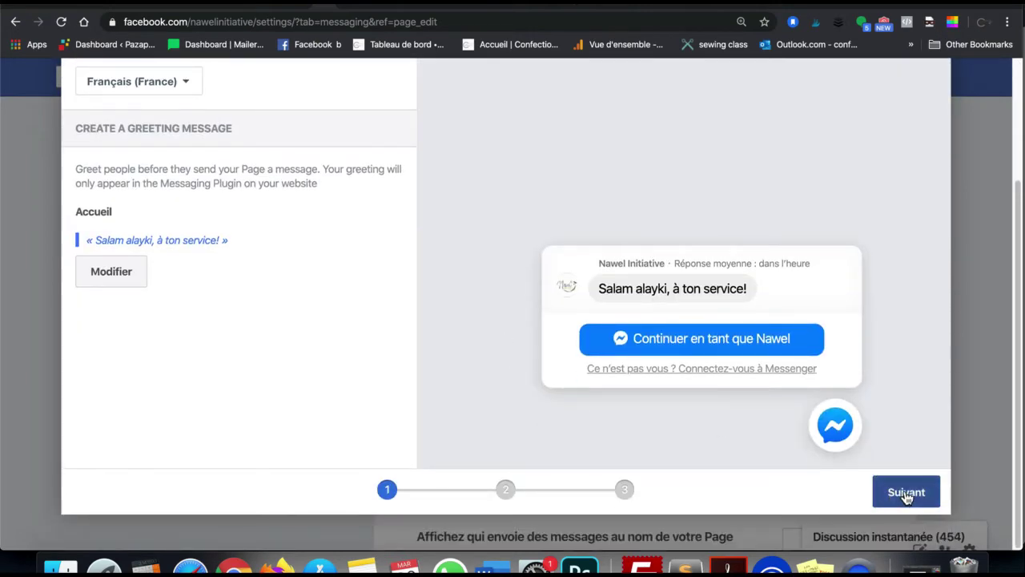
{"action": "left_click", "coordinate": [907, 493]}
{"action": "left_click", "coordinate": [907, 495]}
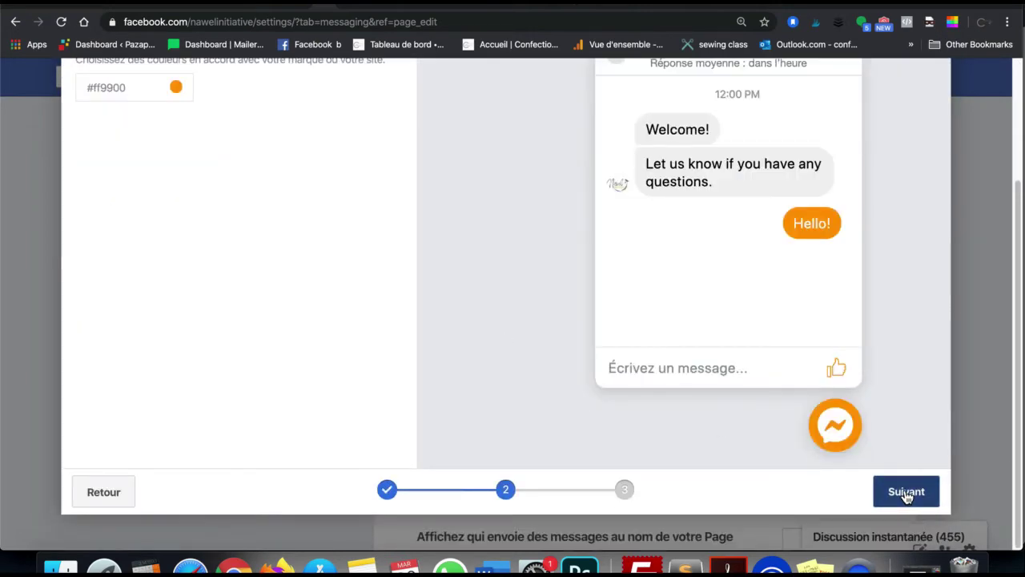
{"action": "mouse_move", "coordinate": [551, 406]}
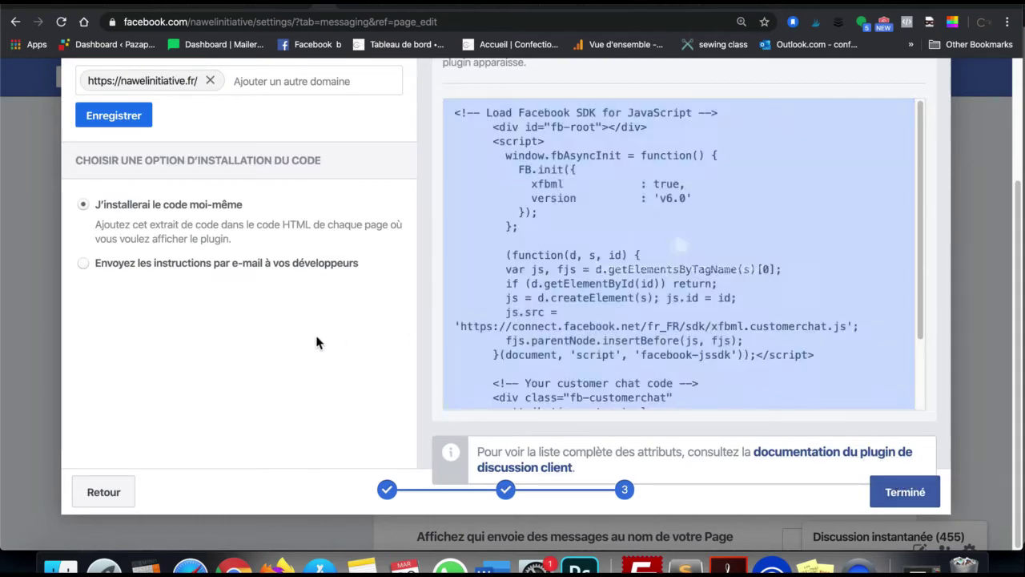
{"action": "scroll", "coordinate": [314, 341], "scroll_direction": "up", "scroll_amount": 4}
{"action": "scroll", "coordinate": [313, 341], "scroll_direction": "down", "scroll_amount": 3}
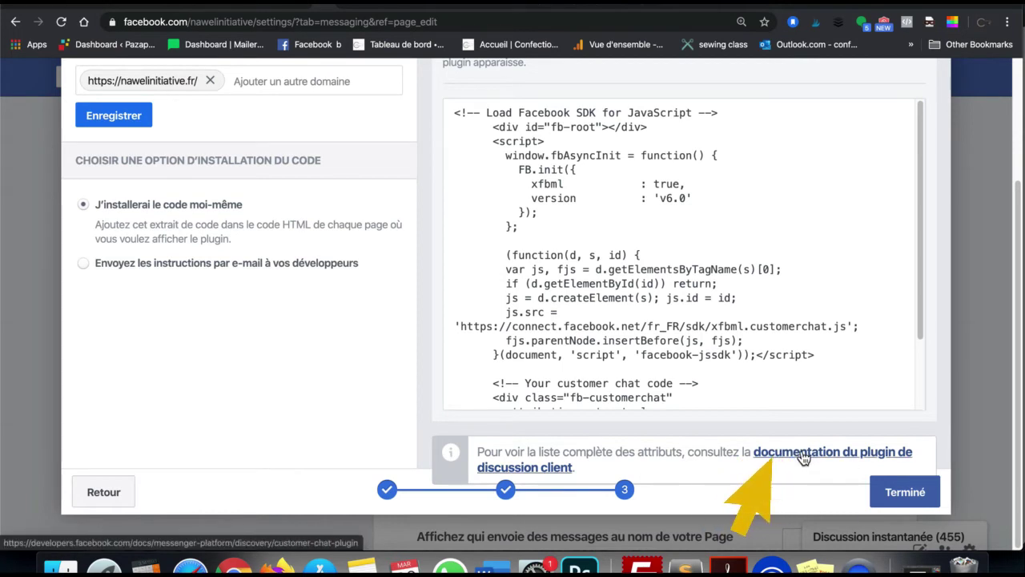
- Follow the chat plugin documentation to its Plugin Wordpress section and download the Messenger Customer Chat plugin from wordpress.org
{"action": "left_click", "coordinate": [802, 453]}
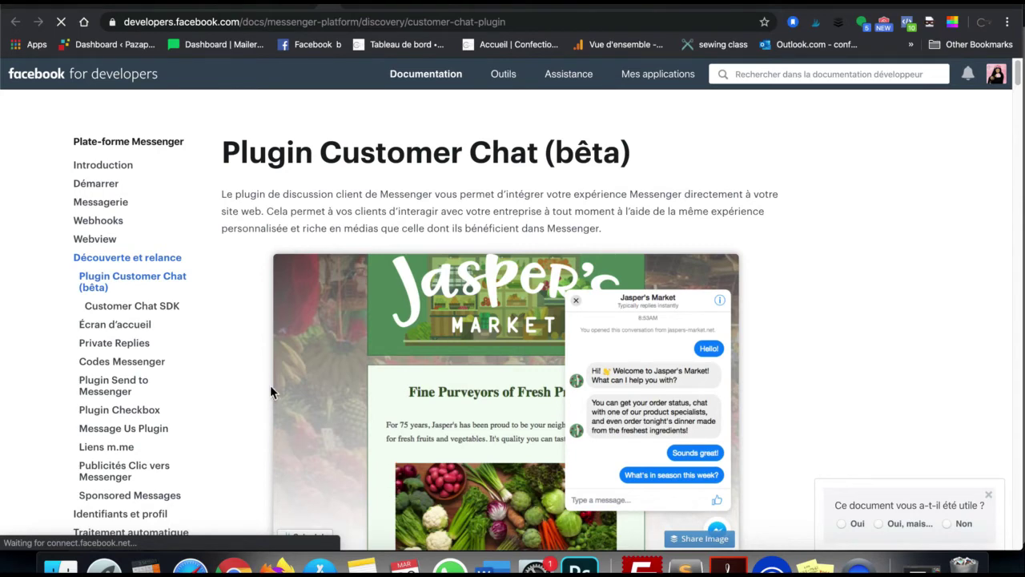
{"action": "scroll", "coordinate": [502, 296], "scroll_direction": "down", "scroll_amount": 5}
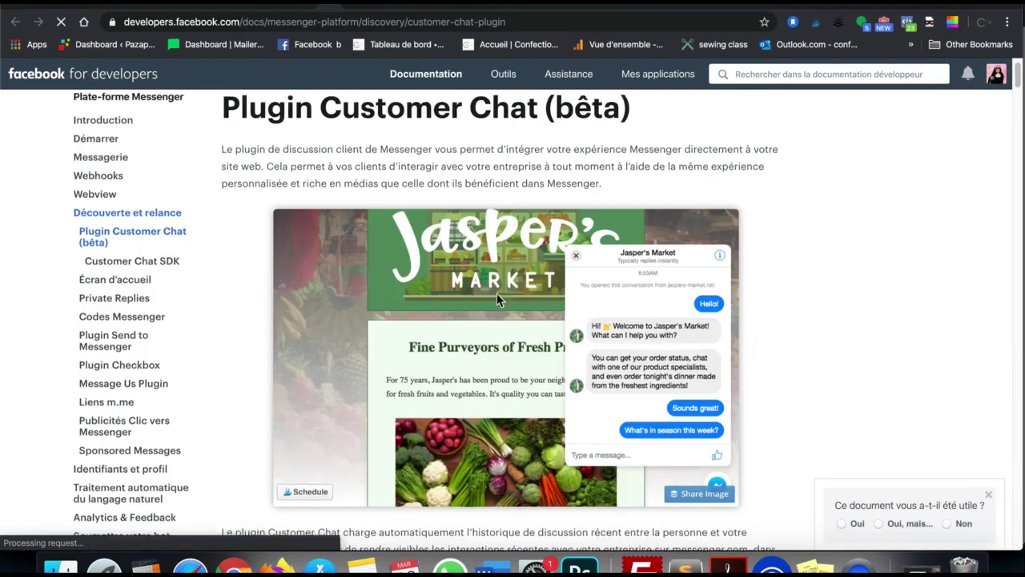
{"action": "left_click", "coordinate": [145, 239]}
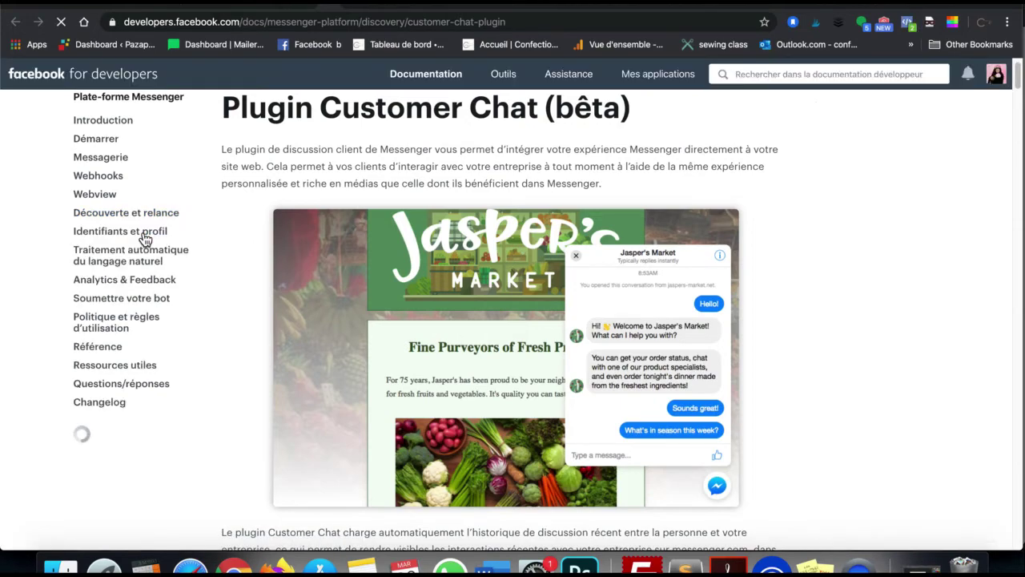
{"action": "scroll", "coordinate": [495, 273], "scroll_direction": "down", "scroll_amount": 10}
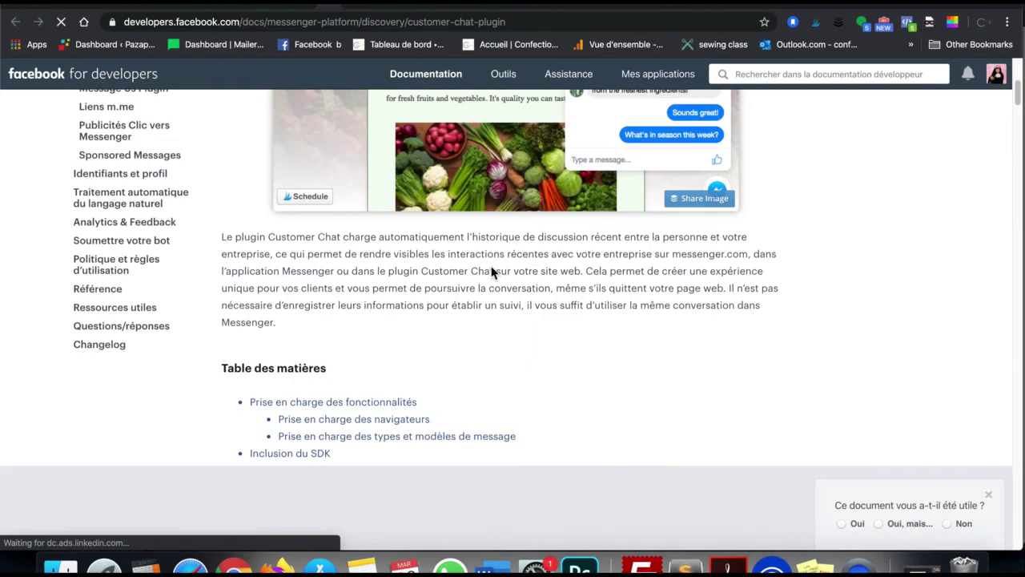
{"action": "scroll", "coordinate": [512, 329], "scroll_direction": "down", "scroll_amount": 20}
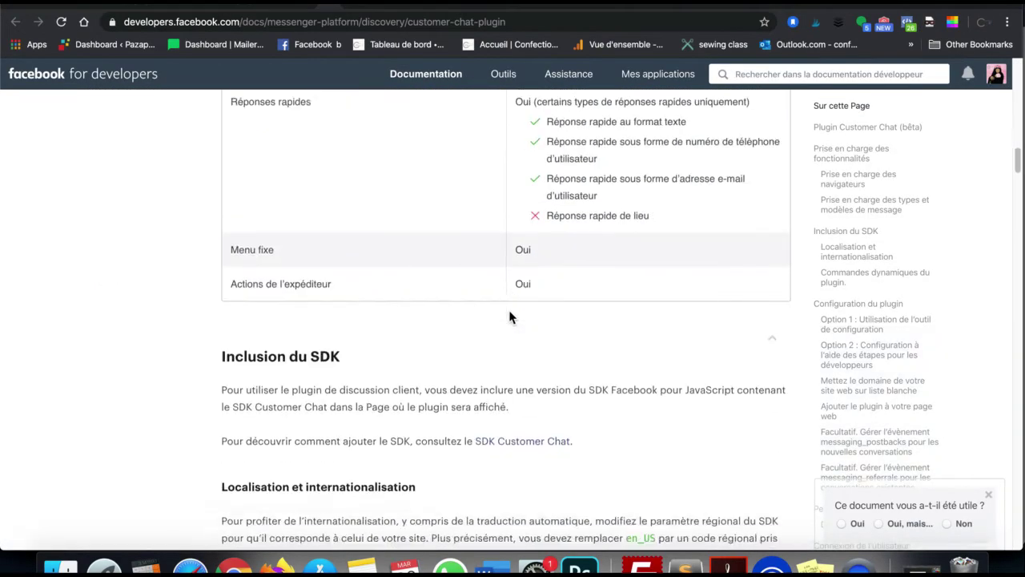
{"action": "scroll", "coordinate": [504, 348], "scroll_direction": "down", "scroll_amount": 20}
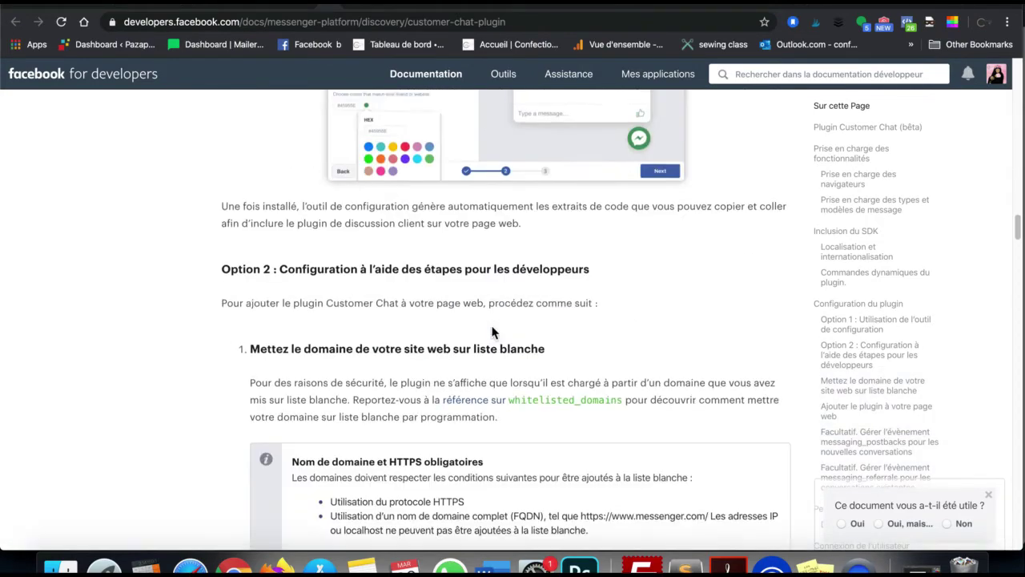
{"action": "scroll", "coordinate": [491, 330], "scroll_direction": "down", "scroll_amount": 20}
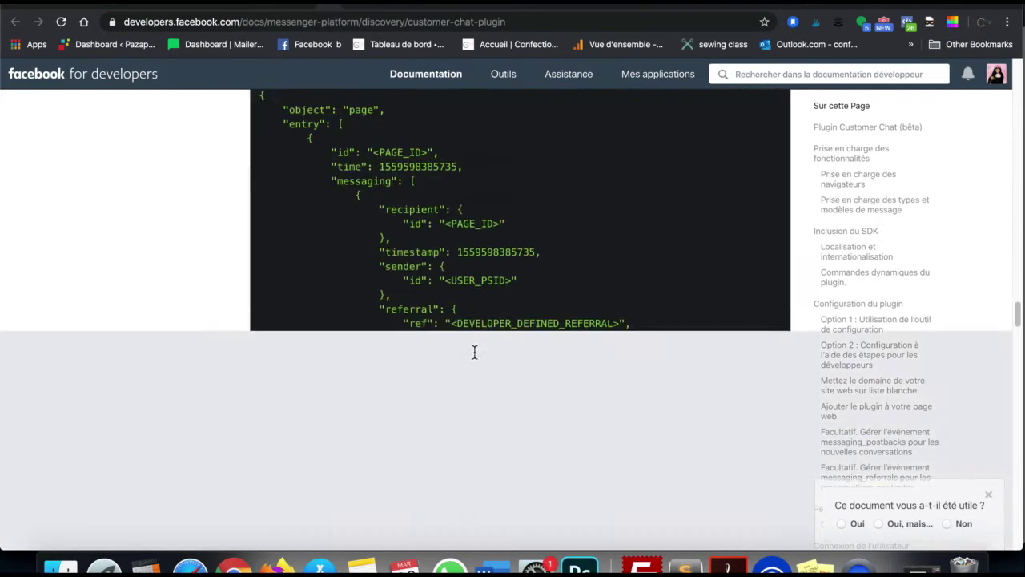
{"action": "scroll", "coordinate": [472, 349], "scroll_direction": "down", "scroll_amount": 20}
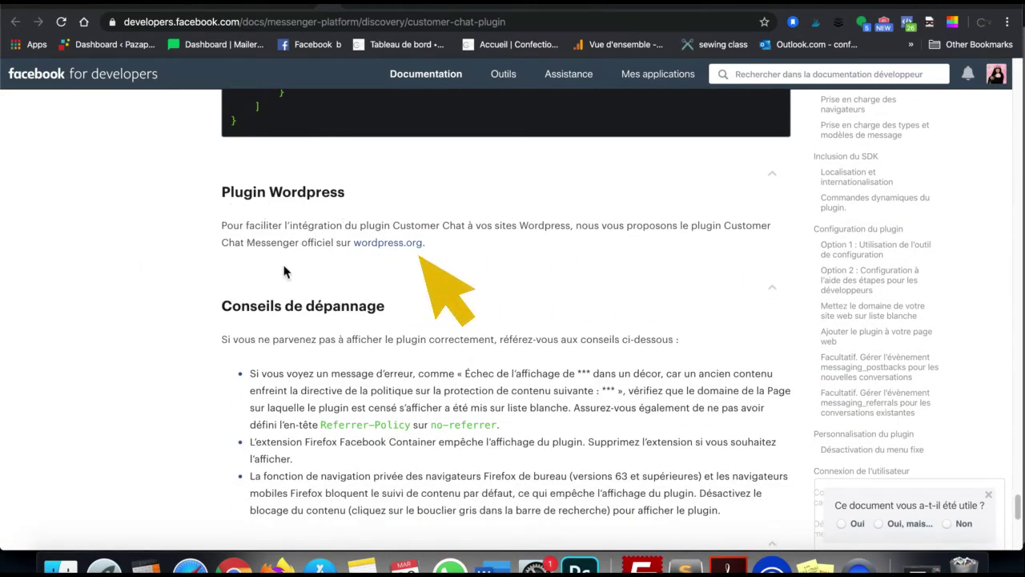
{"action": "left_click", "coordinate": [376, 245]}
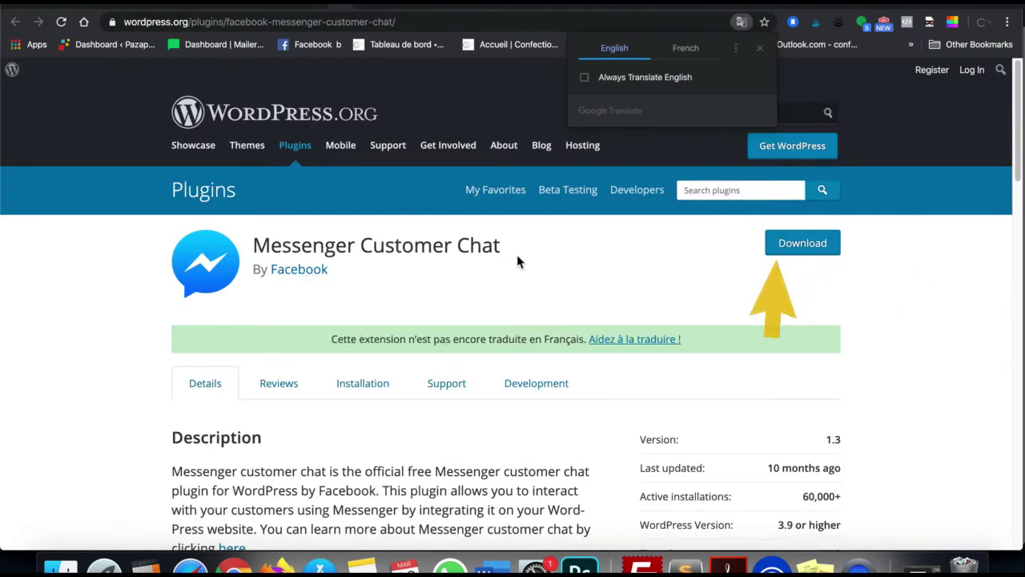
{"action": "left_click", "coordinate": [814, 251]}
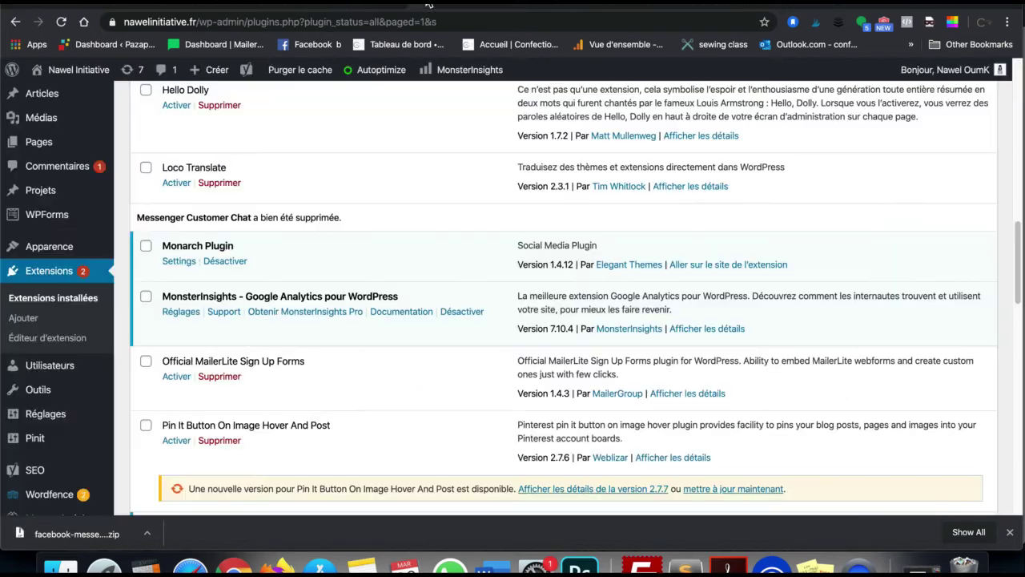
- Switch to the site's WordPress admin and open the upload form for adding a new extension
{"action": "left_click", "coordinate": [429, 7]}
{"action": "scroll", "coordinate": [330, 353], "scroll_direction": "up", "scroll_amount": 10}
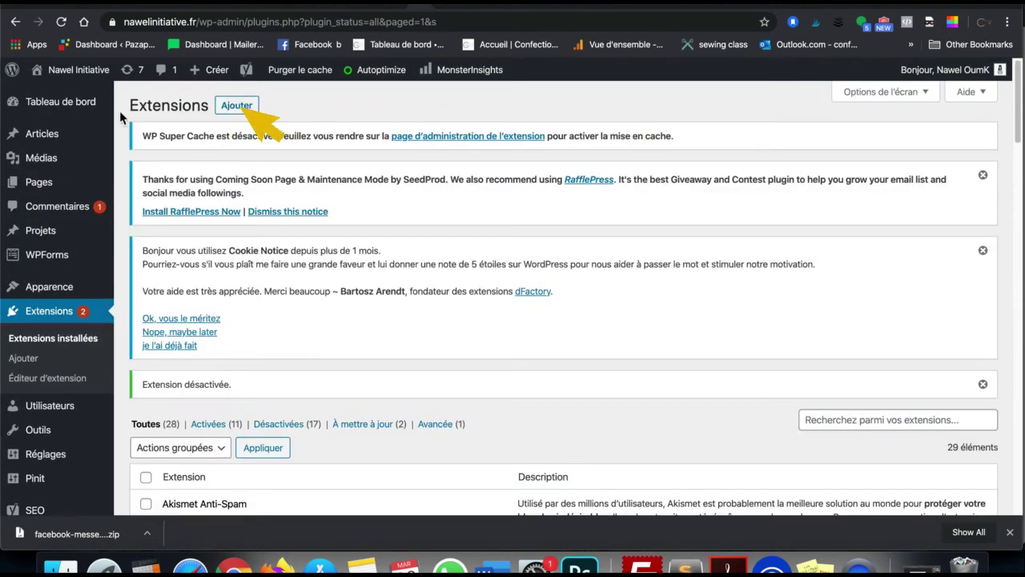
{"action": "left_click", "coordinate": [239, 107]}
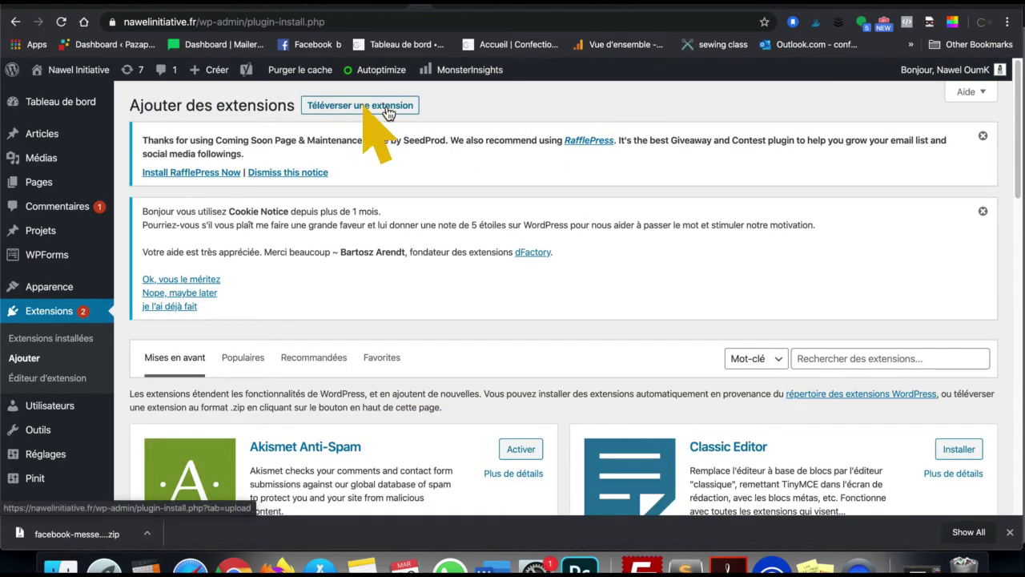
{"action": "left_click", "coordinate": [320, 113]}
{"action": "scroll", "coordinate": [346, 331], "scroll_direction": "down", "scroll_amount": 1}
{"action": "scroll", "coordinate": [346, 331], "scroll_direction": "down", "scroll_amount": 2}
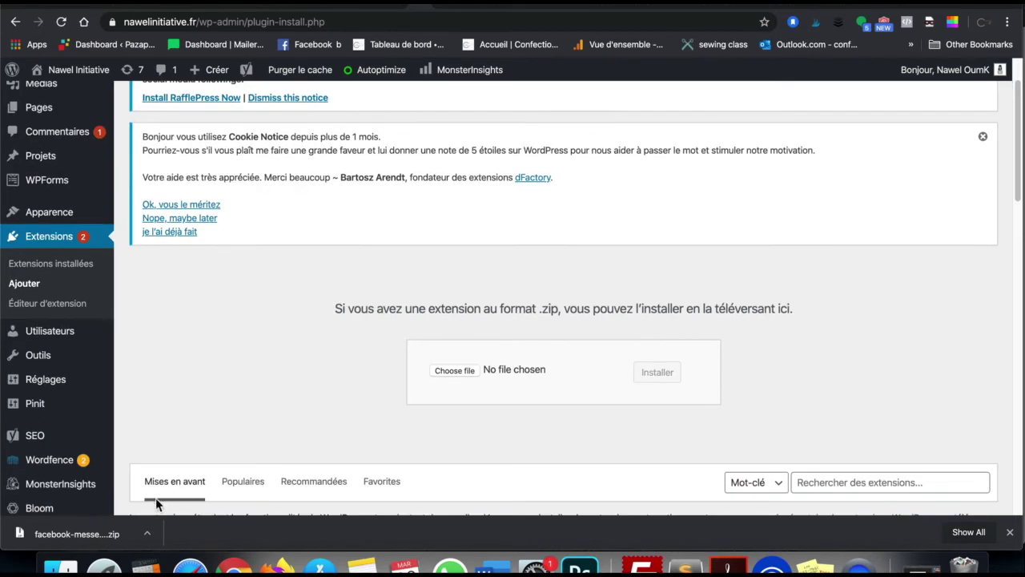
- Upload the downloaded facebook-messenger customer chat 1.3 zip file, then install and activate the extension
{"action": "left_click_drag", "start_coordinate": [80, 533], "coordinate": [455, 370]}
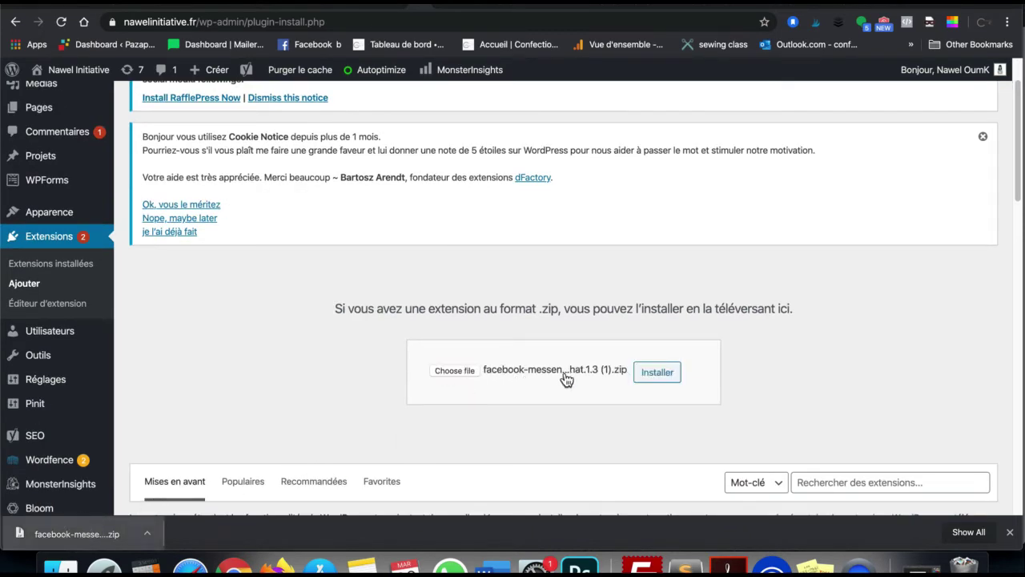
{"action": "left_click", "coordinate": [657, 375]}
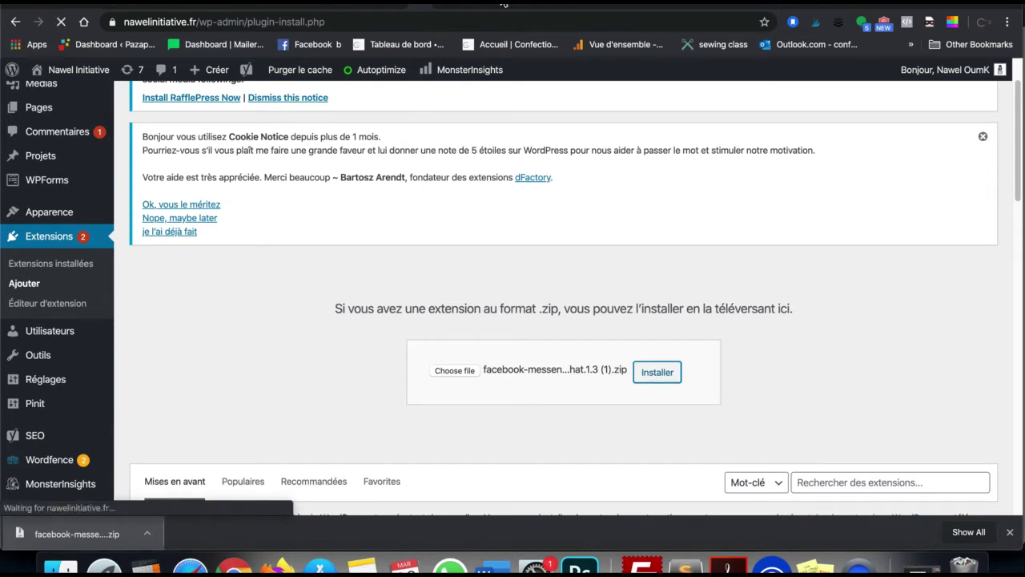
{"action": "scroll", "coordinate": [473, 290], "scroll_direction": "down", "scroll_amount": 2}
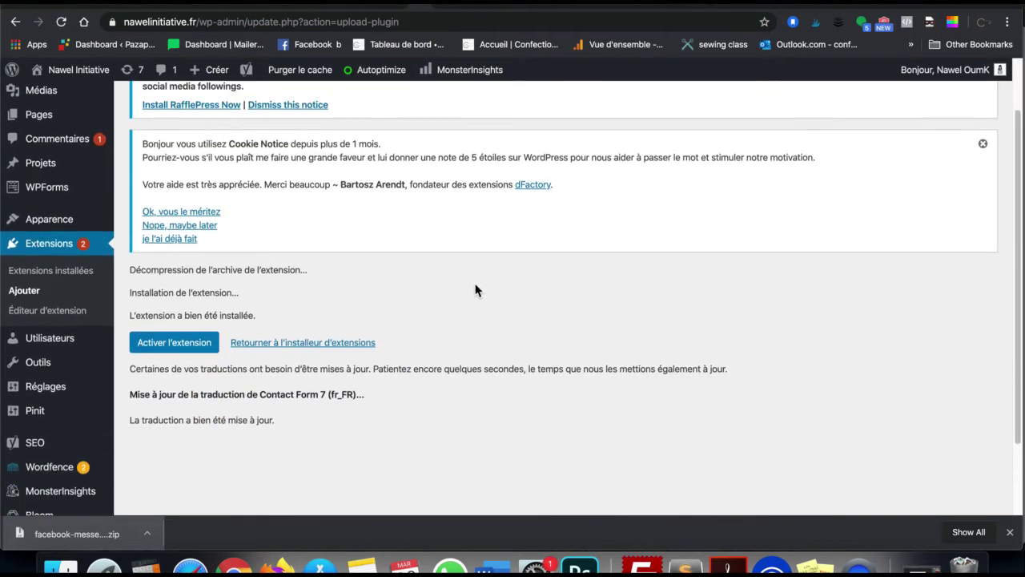
{"action": "left_click", "coordinate": [181, 345]}
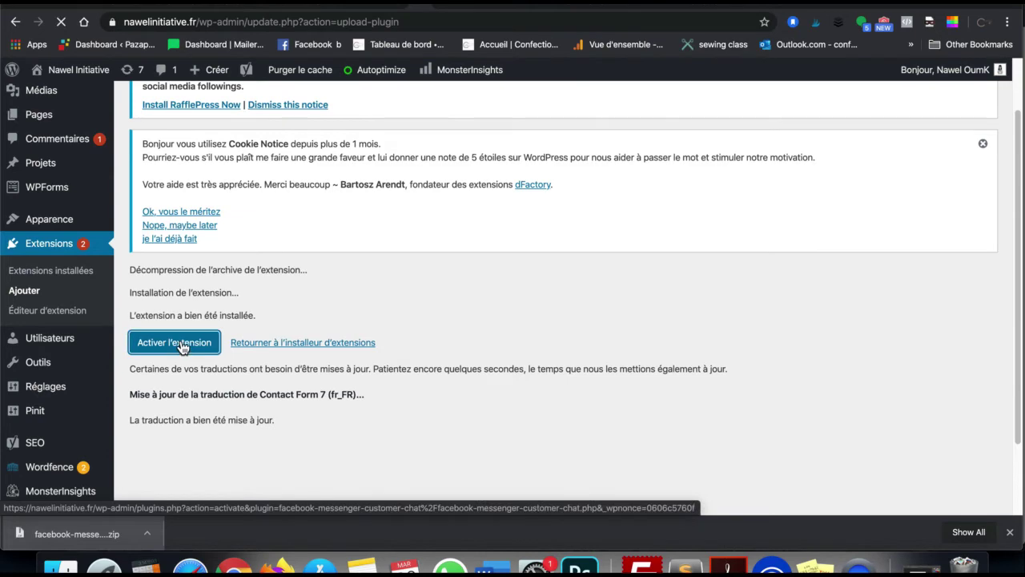
- Open the Customer Chat settings page of the activated extension
{"action": "scroll", "coordinate": [181, 345], "scroll_direction": "down", "scroll_amount": 1}
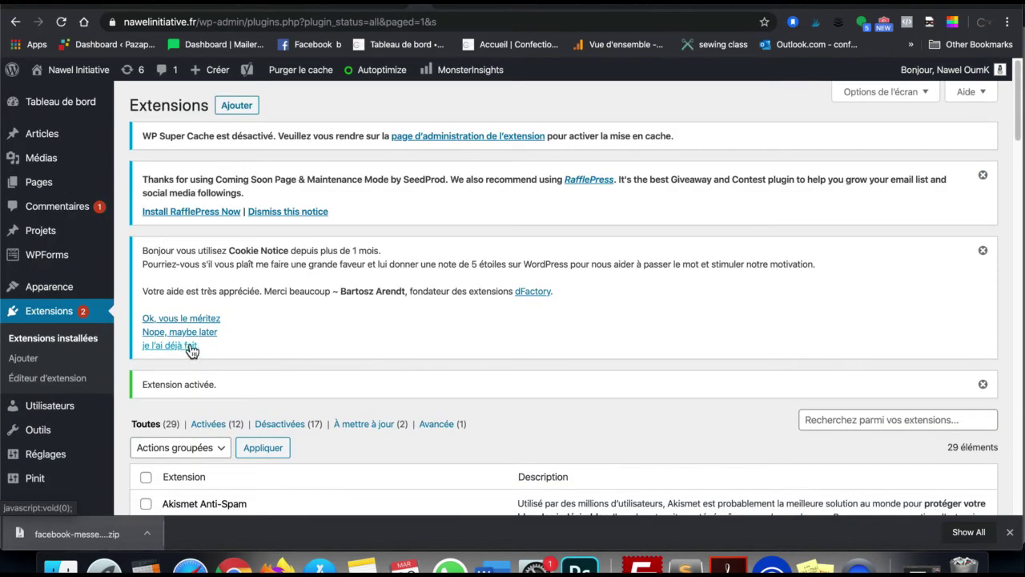
{"action": "scroll", "coordinate": [49, 320], "scroll_direction": "down", "scroll_amount": 1}
{"action": "scroll", "coordinate": [49, 320], "scroll_direction": "down", "scroll_amount": 3}
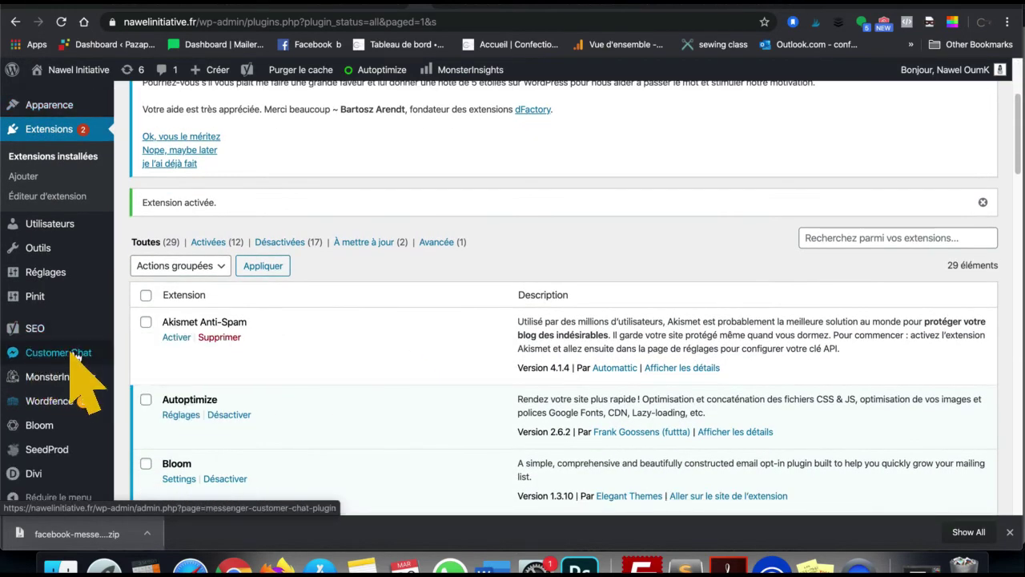
{"action": "left_click", "coordinate": [73, 354]}
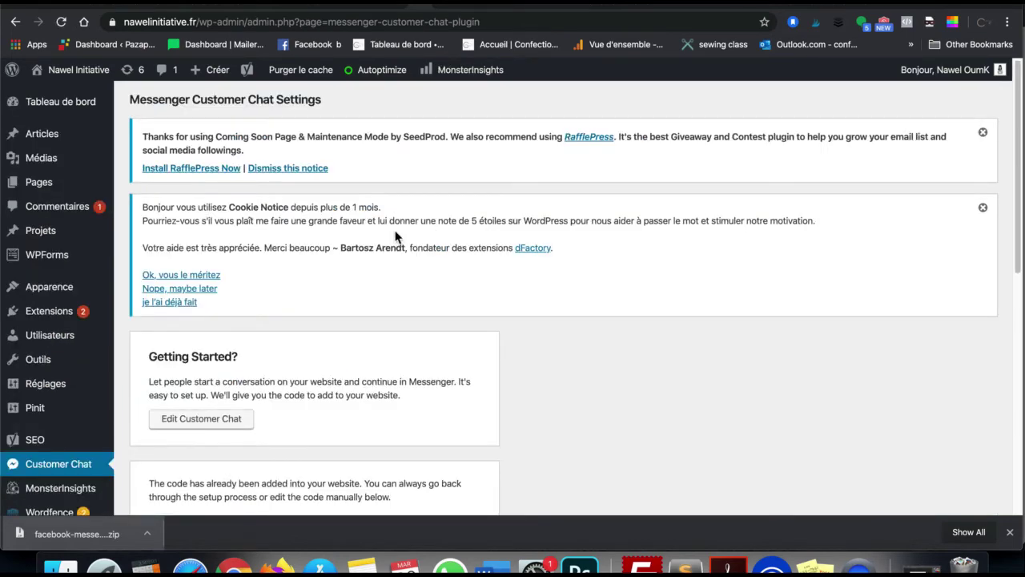
- Start editing the customer chat from the plugin settings and choose Nawel Initiative as the Facebook Page to connect
{"action": "scroll", "coordinate": [395, 235], "scroll_direction": "down", "scroll_amount": 5}
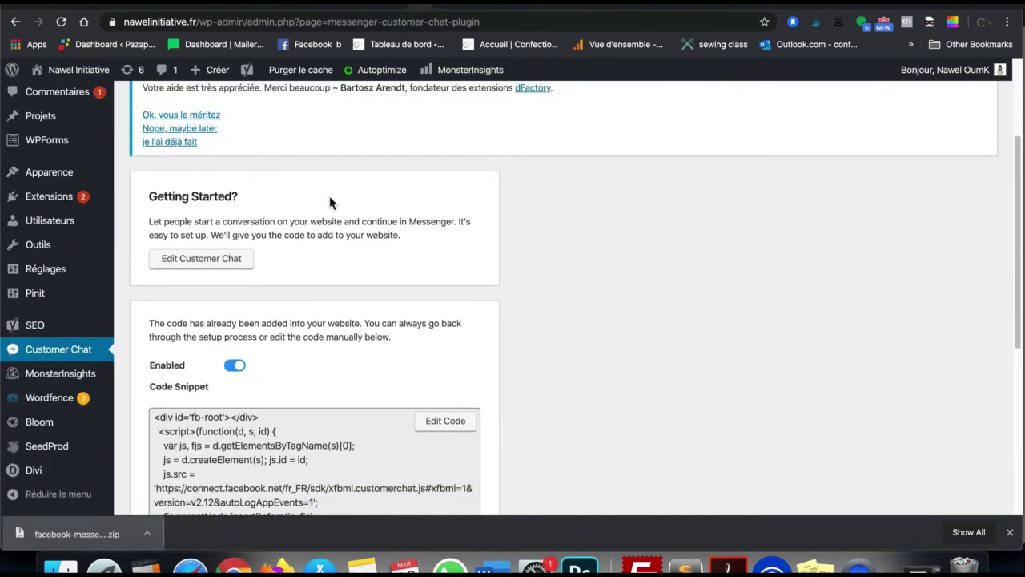
{"action": "left_click", "coordinate": [215, 263]}
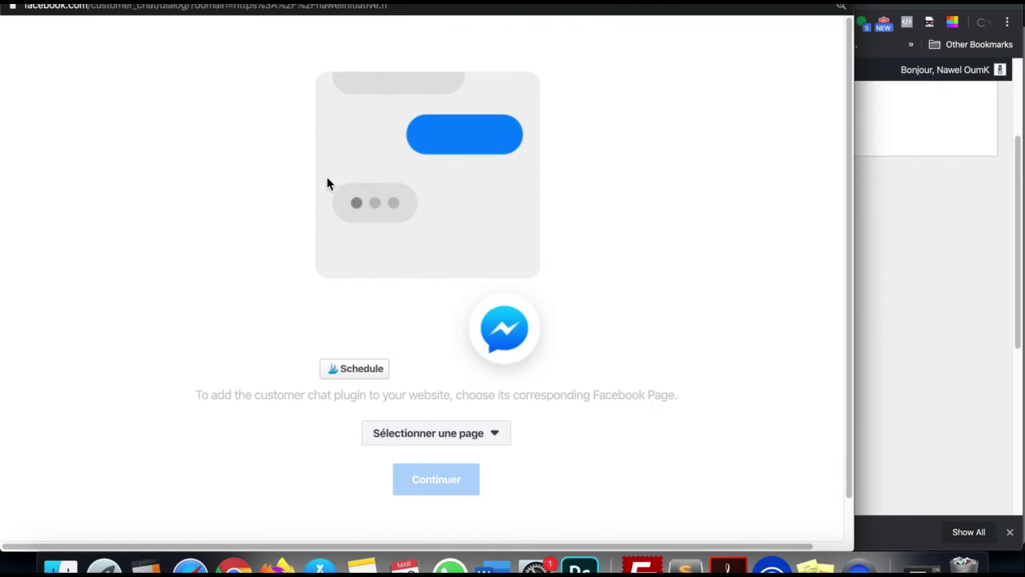
{"action": "scroll", "coordinate": [476, 370], "scroll_direction": "down", "scroll_amount": 2}
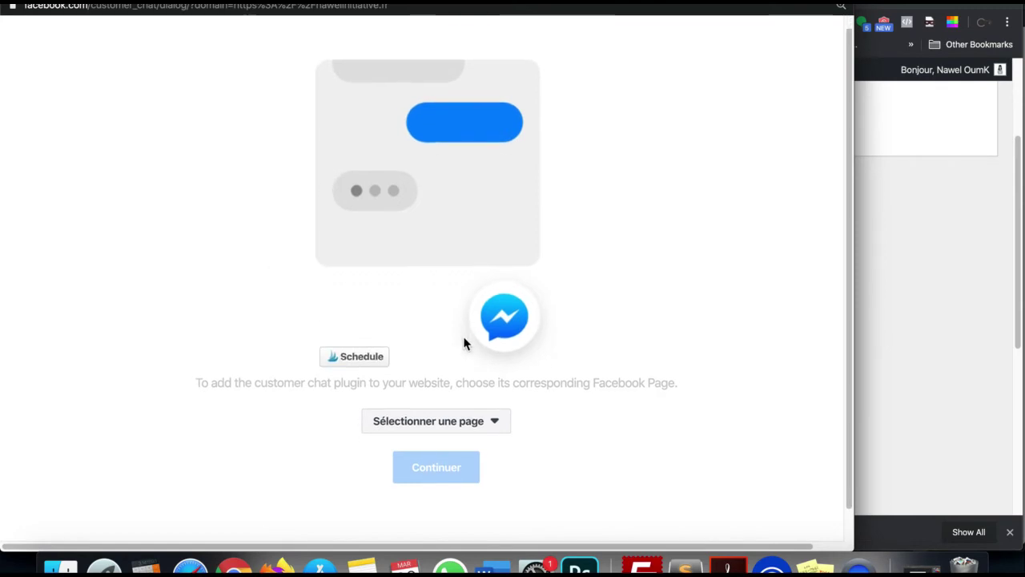
{"action": "left_click", "coordinate": [467, 391]}
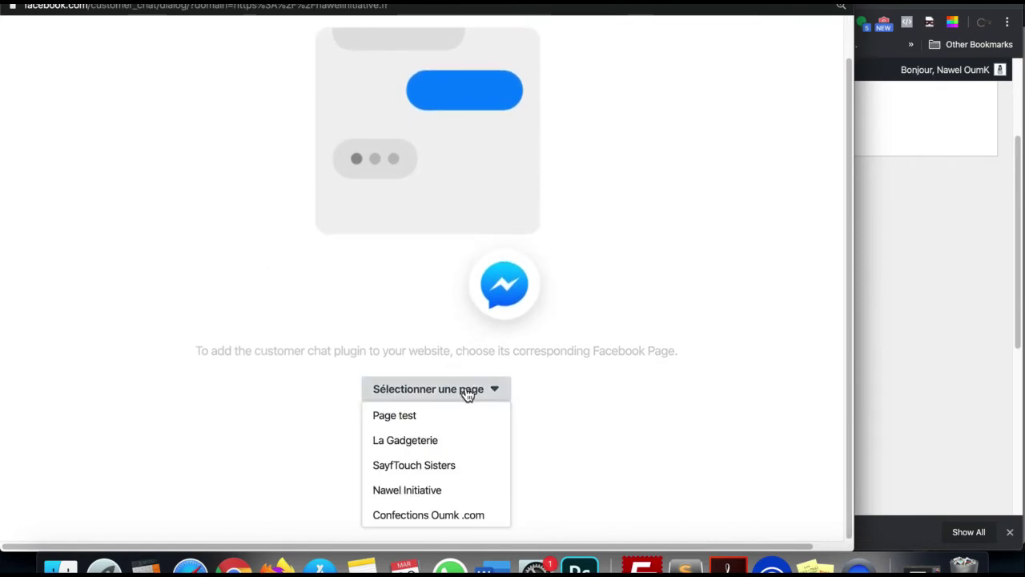
{"action": "left_click", "coordinate": [433, 495]}
{"action": "left_click", "coordinate": [443, 447]}
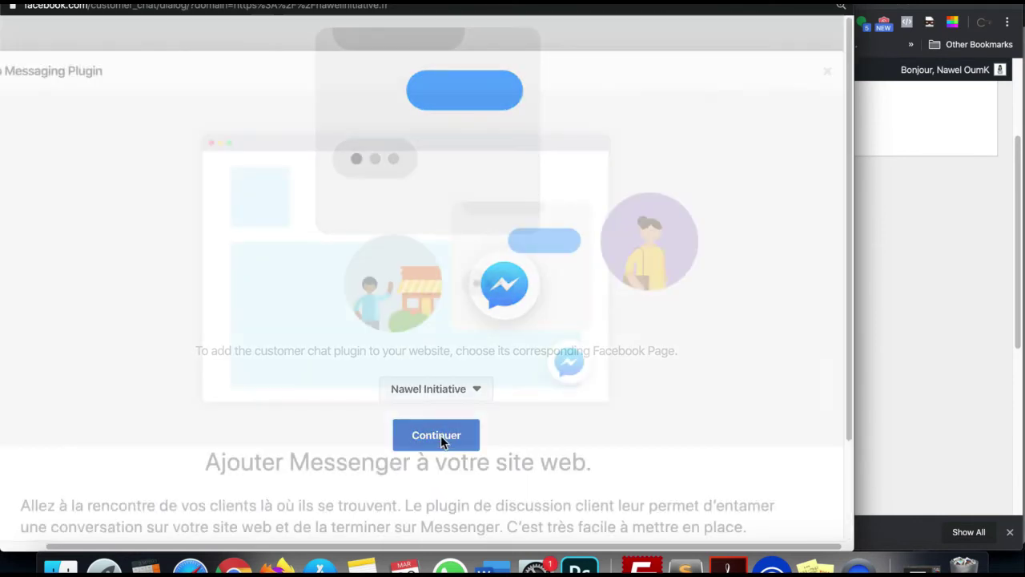
- Pass the setup introduction and open the greeting for editing, keeping "Salam alayki, à ton service!" and Français (France), and continue to the customization stage
{"action": "scroll", "coordinate": [393, 391], "scroll_direction": "down", "scroll_amount": 3}
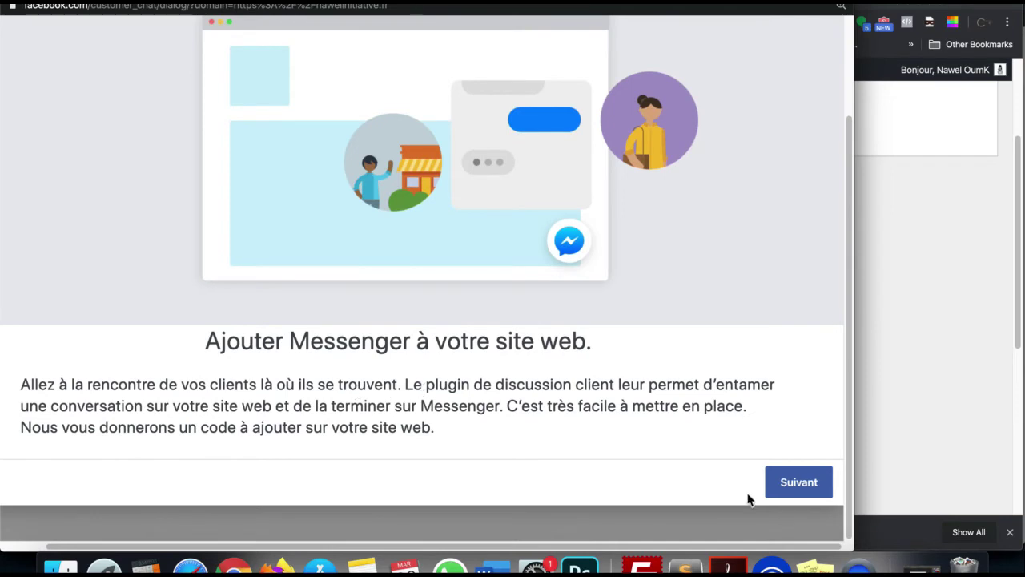
{"action": "left_click", "coordinate": [787, 481]}
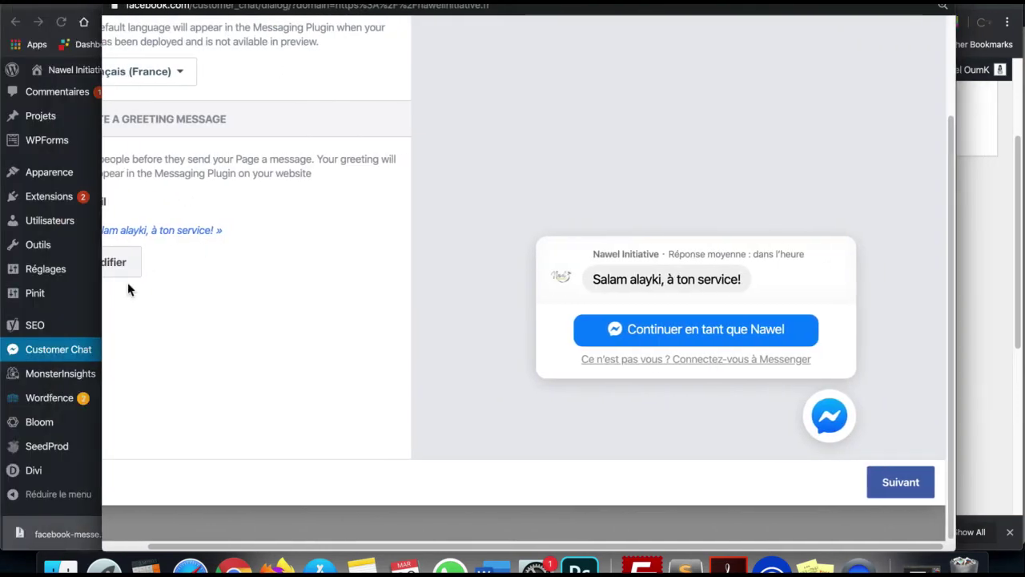
{"action": "left_click", "coordinate": [114, 264]}
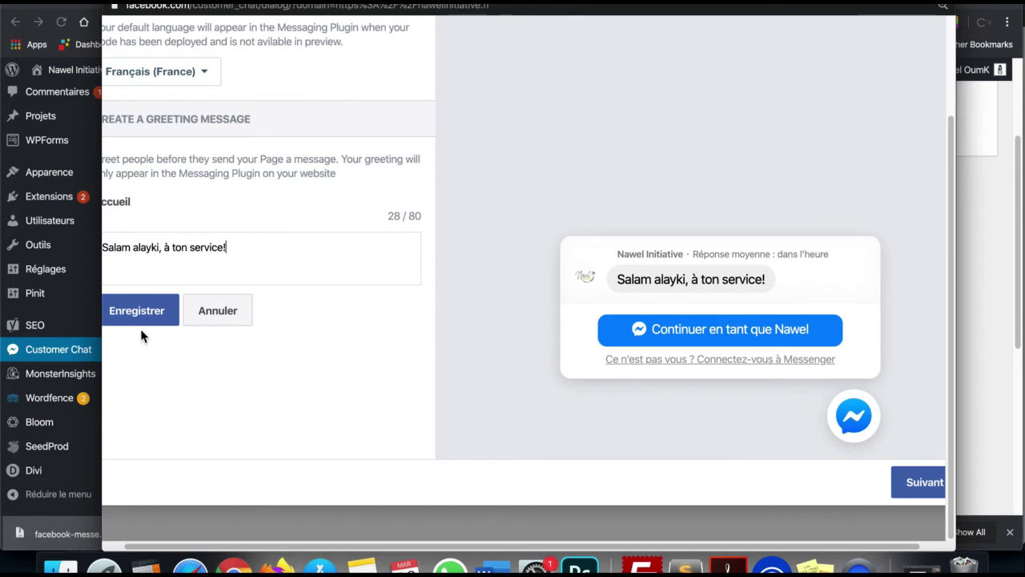
{"action": "left_click", "coordinate": [924, 489]}
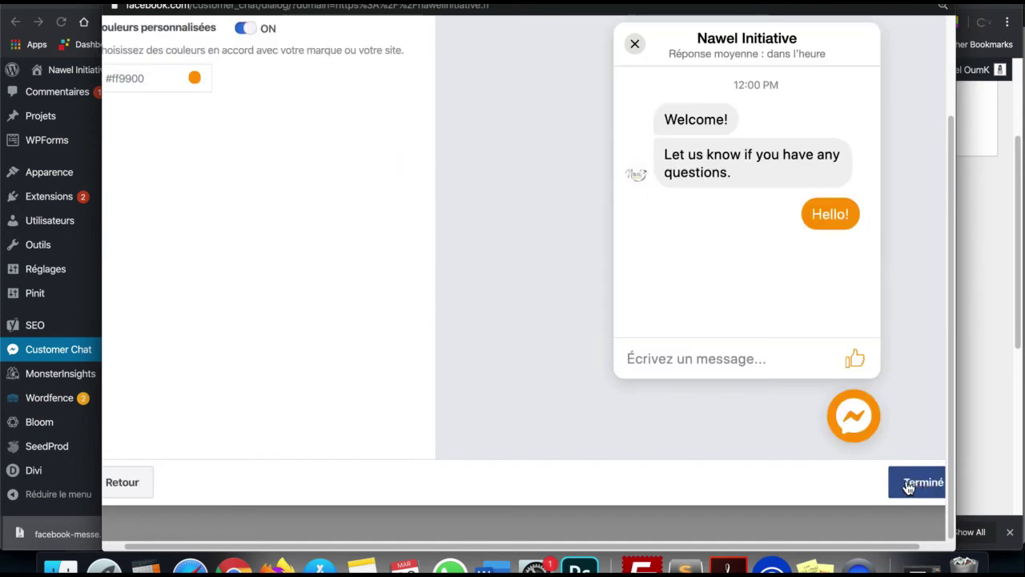
- Check the custom chat colour's HEX value, keep #ff9900, and finish the customer chat setup
{"action": "scroll", "coordinate": [200, 156], "scroll_direction": "up", "scroll_amount": 1}
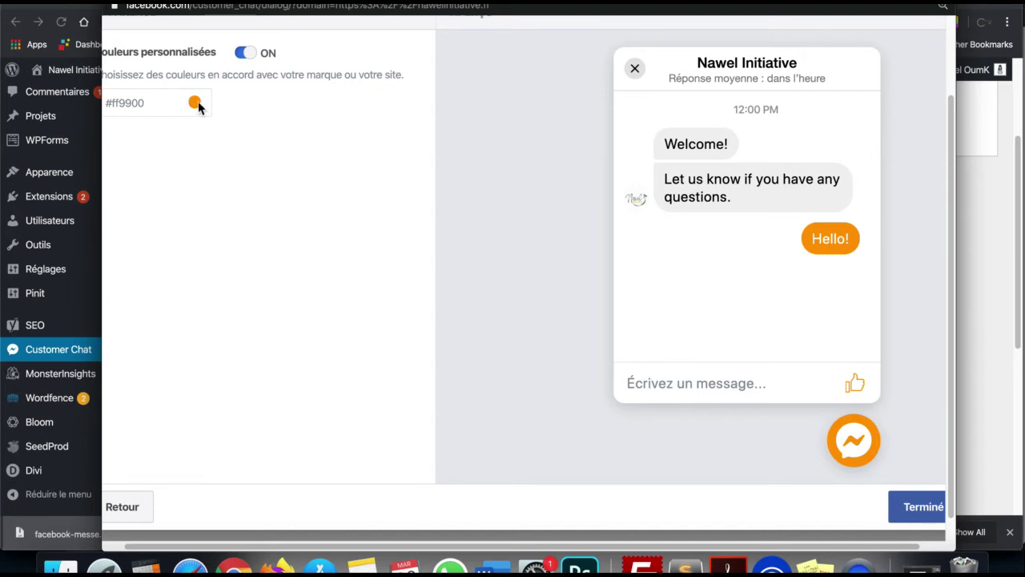
{"action": "left_click", "coordinate": [162, 103]}
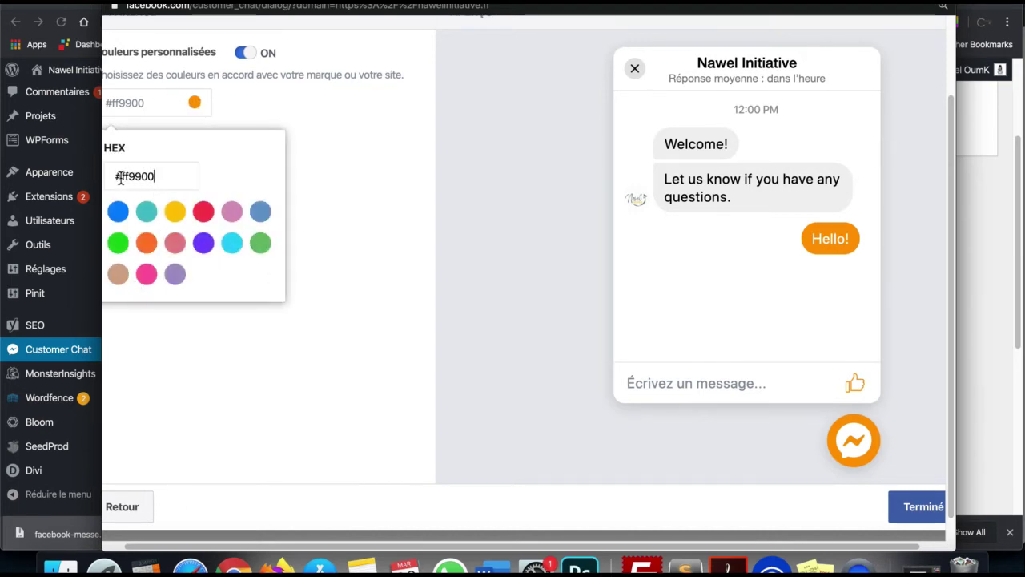
{"action": "left_click_drag", "start_coordinate": [120, 178], "coordinate": [177, 177]}
{"action": "key", "text": "Escape"}
{"action": "scroll", "coordinate": [925, 511], "scroll_direction": "left", "scroll_amount": 1}
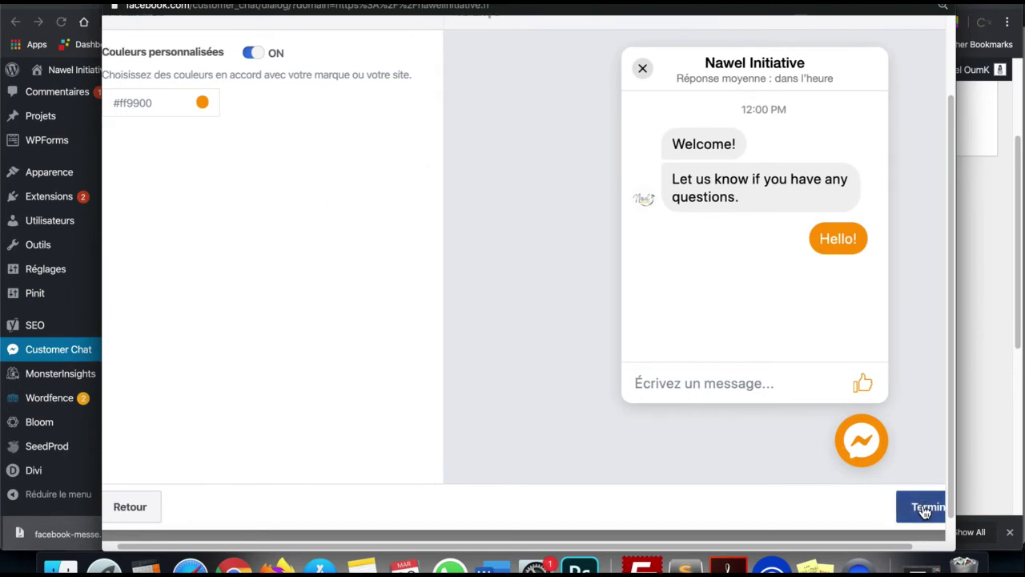
{"action": "left_click", "coordinate": [926, 511]}
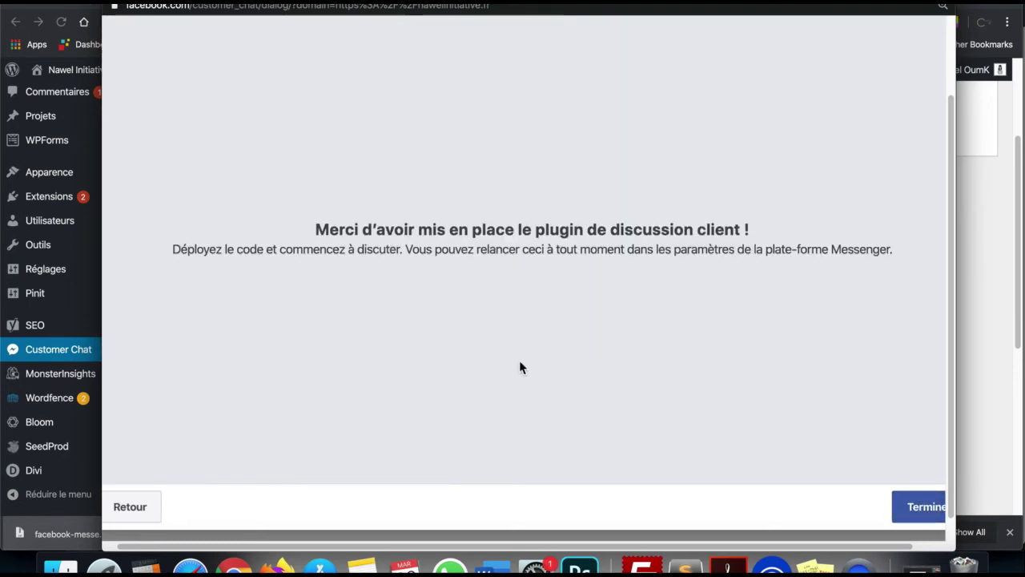
{"action": "left_click", "coordinate": [918, 511]}
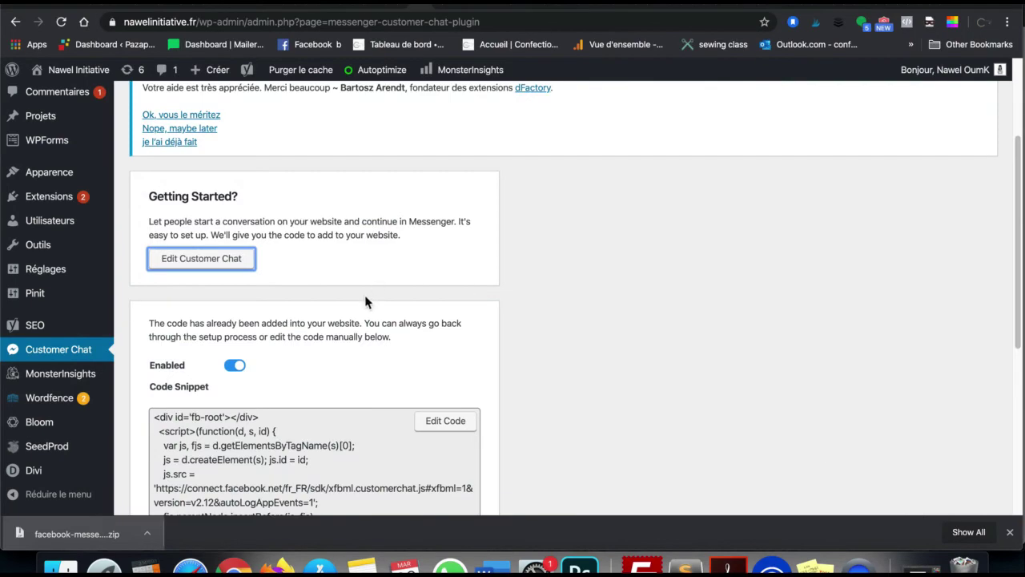
- Review the enabled switch and the code snippet on the Customer Chat settings page
{"action": "scroll", "coordinate": [365, 302], "scroll_direction": "down", "scroll_amount": 8}
{"action": "left_click", "coordinate": [209, 354]}
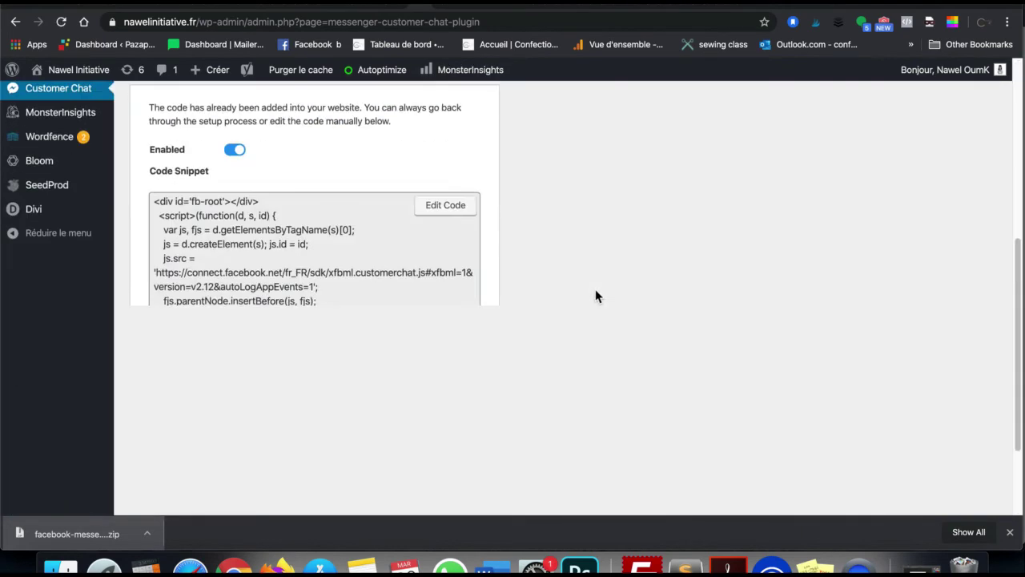
{"action": "scroll", "coordinate": [593, 300], "scroll_direction": "up", "scroll_amount": 5}
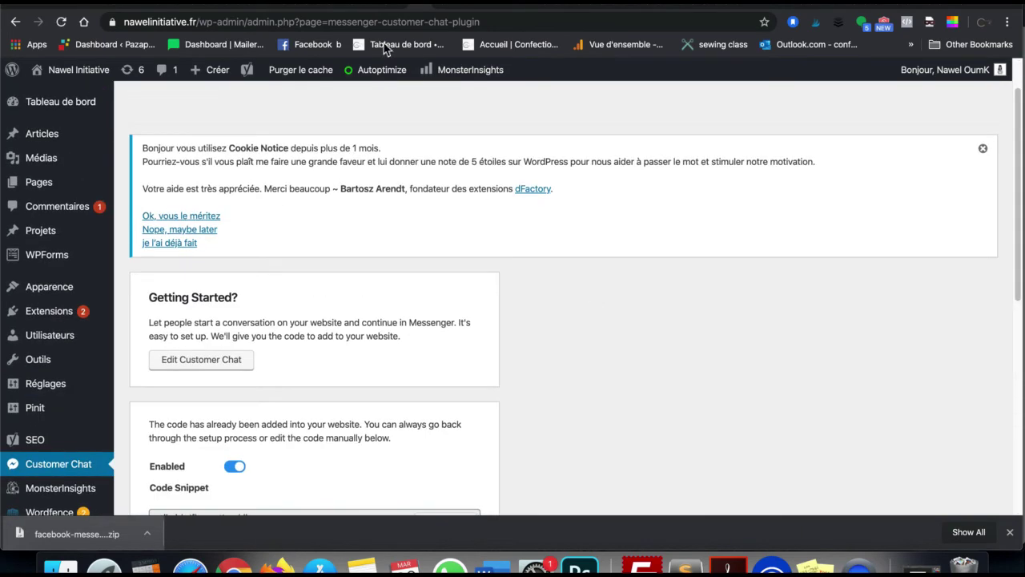
- Switch to the nawelinitiative.fr home page, look for the chat widget, and reload the page
{"action": "left_click", "coordinate": [487, 5]}
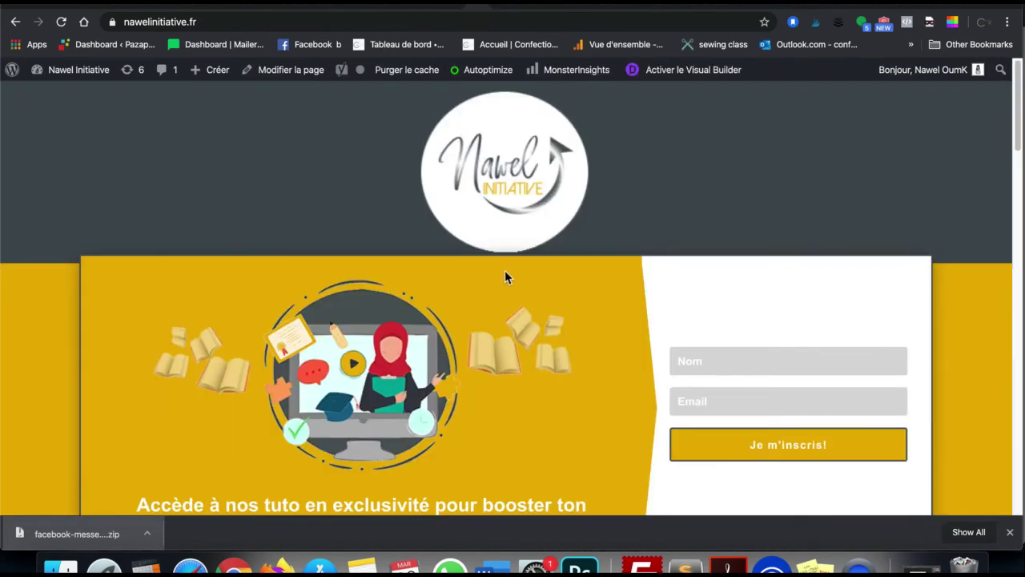
{"action": "scroll", "coordinate": [504, 276], "scroll_direction": "down", "scroll_amount": 10}
{"action": "scroll", "coordinate": [350, 213], "scroll_direction": "up", "scroll_amount": 5}
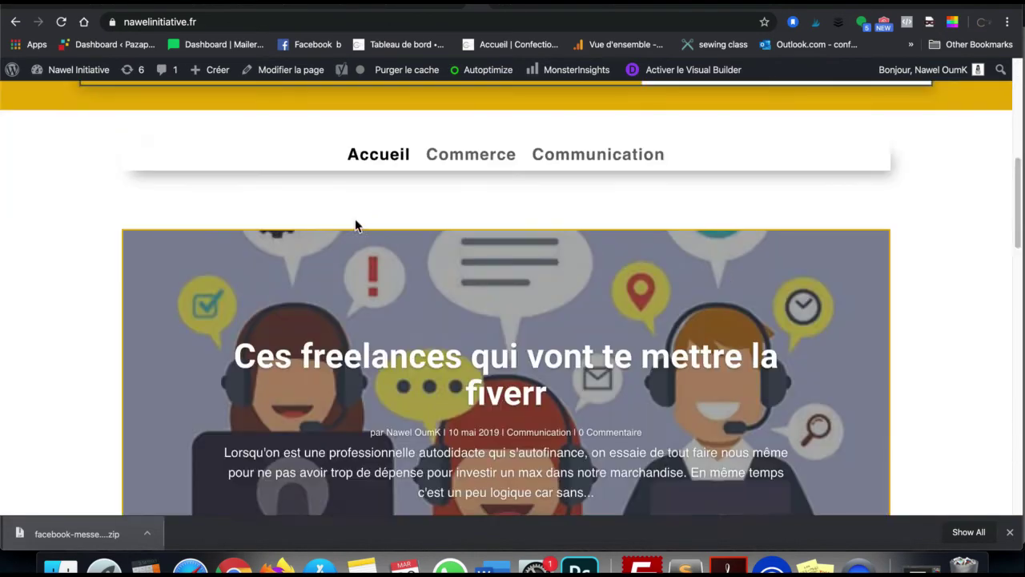
{"action": "scroll", "coordinate": [353, 220], "scroll_direction": "up", "scroll_amount": 5}
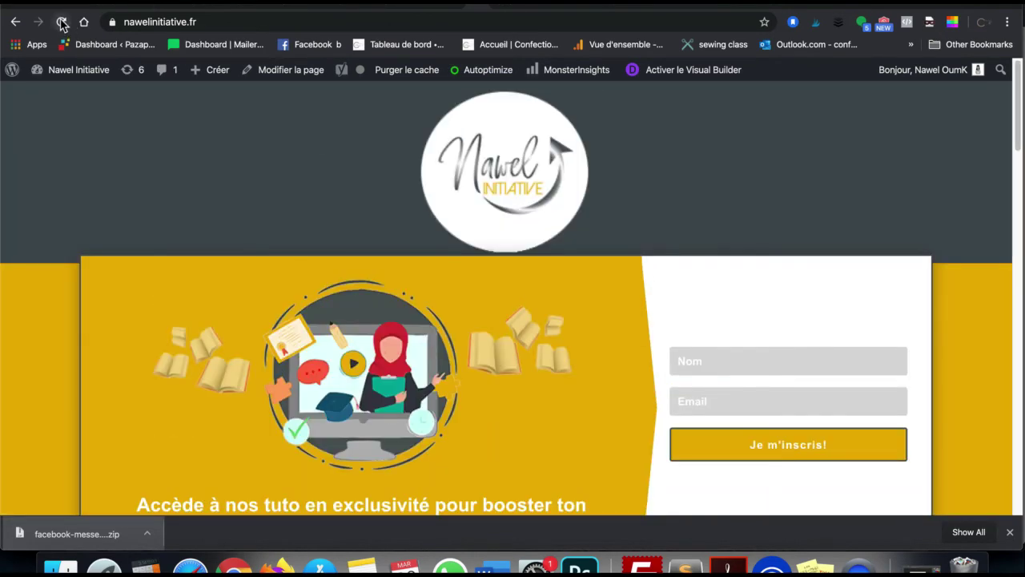
{"action": "left_click", "coordinate": [62, 23]}
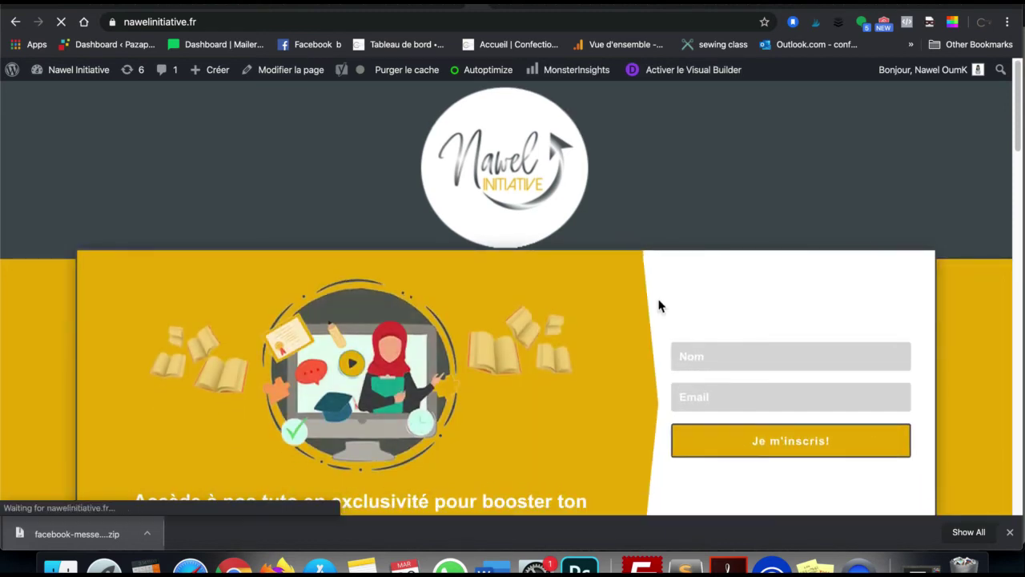
- Browse the reloaded home page to check how the Messenger chat widget and its greeting appear along the page
{"action": "scroll", "coordinate": [694, 306], "scroll_direction": "down", "scroll_amount": 5}
{"action": "scroll", "coordinate": [695, 309], "scroll_direction": "up", "scroll_amount": 6}
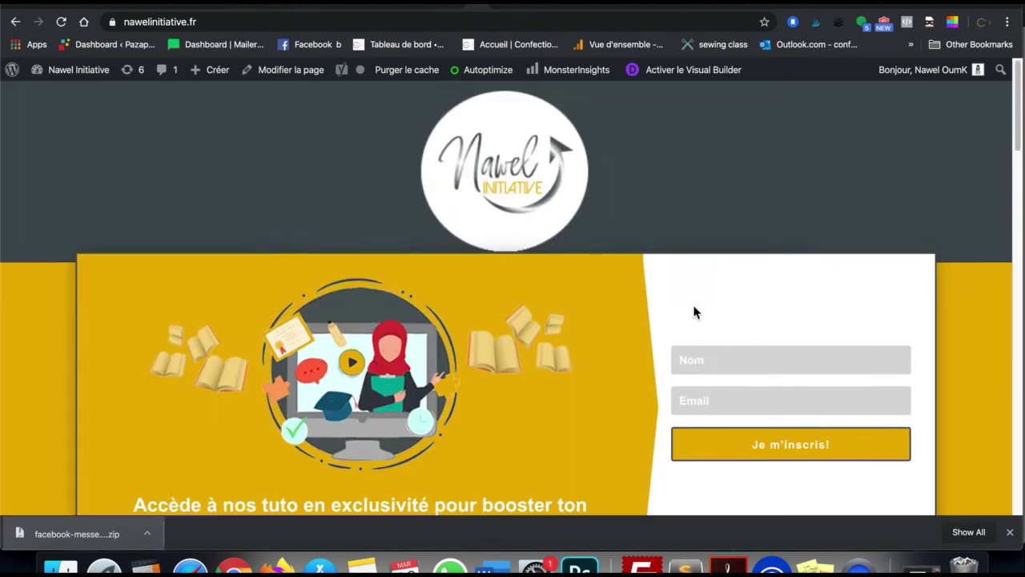
{"action": "scroll", "coordinate": [695, 311], "scroll_direction": "down", "scroll_amount": 6}
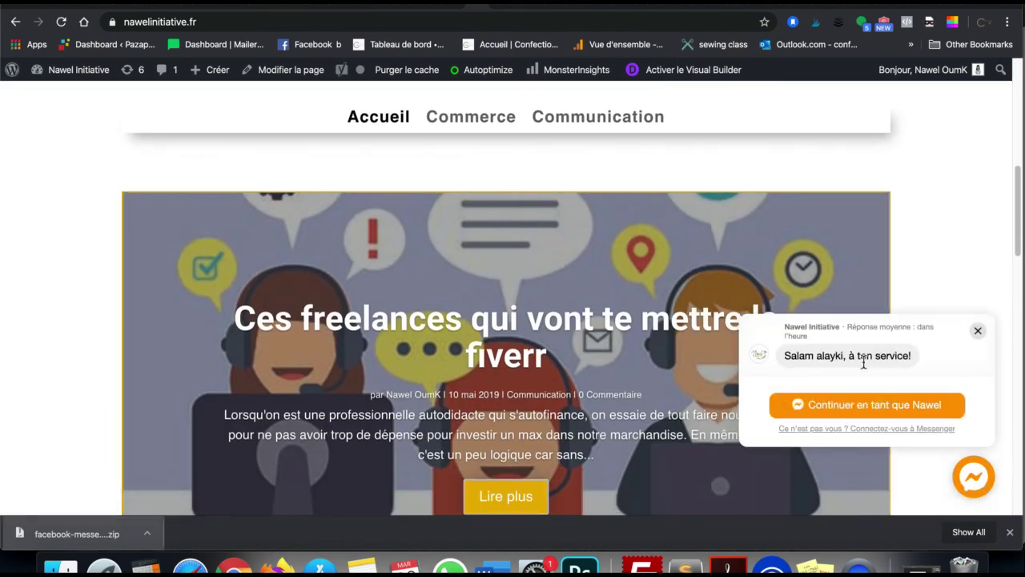
{"action": "scroll", "coordinate": [593, 342], "scroll_direction": "up", "scroll_amount": 6}
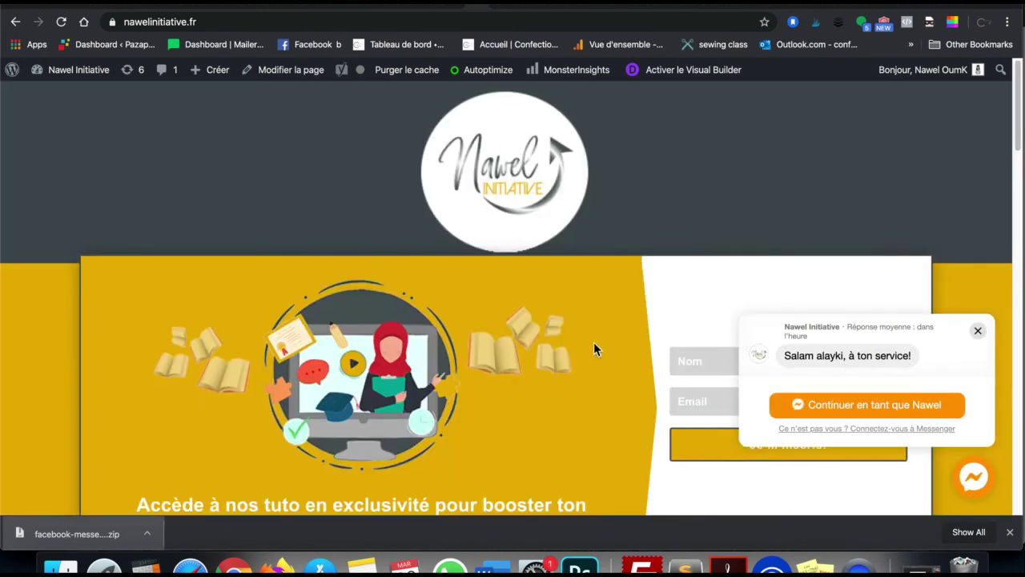
{"action": "scroll", "coordinate": [662, 313], "scroll_direction": "down", "scroll_amount": 10}
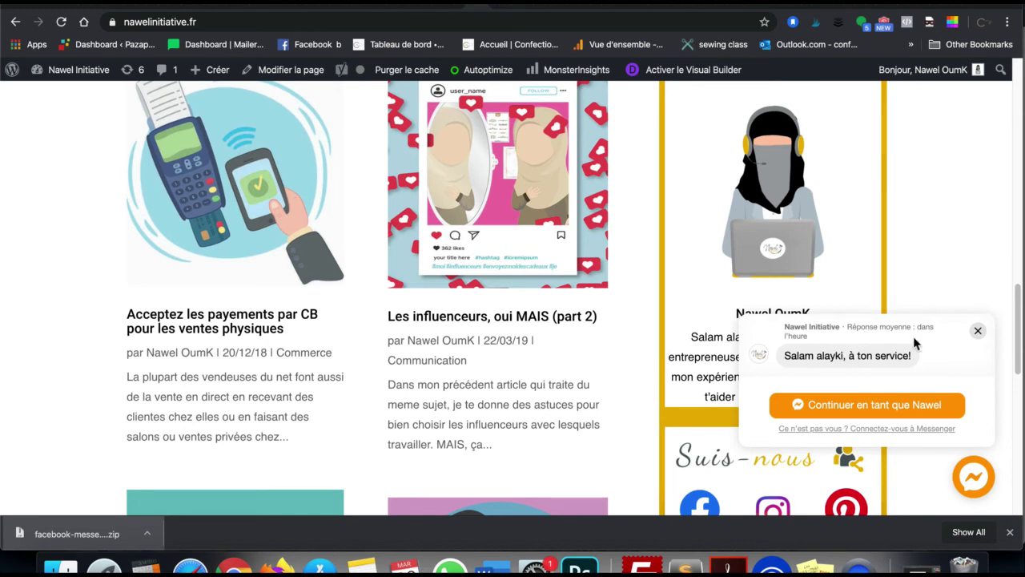
- Test the chat's option to continue with the Facebook account, close the Facebook window without continuing, and dismiss the greeting bubble
{"action": "left_click", "coordinate": [885, 416]}
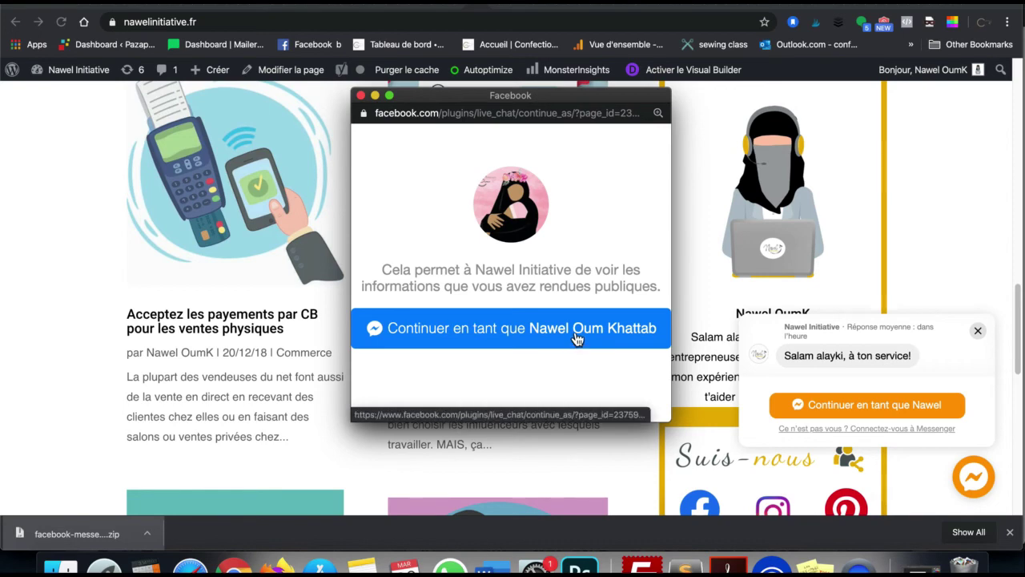
{"action": "left_click", "coordinate": [361, 95]}
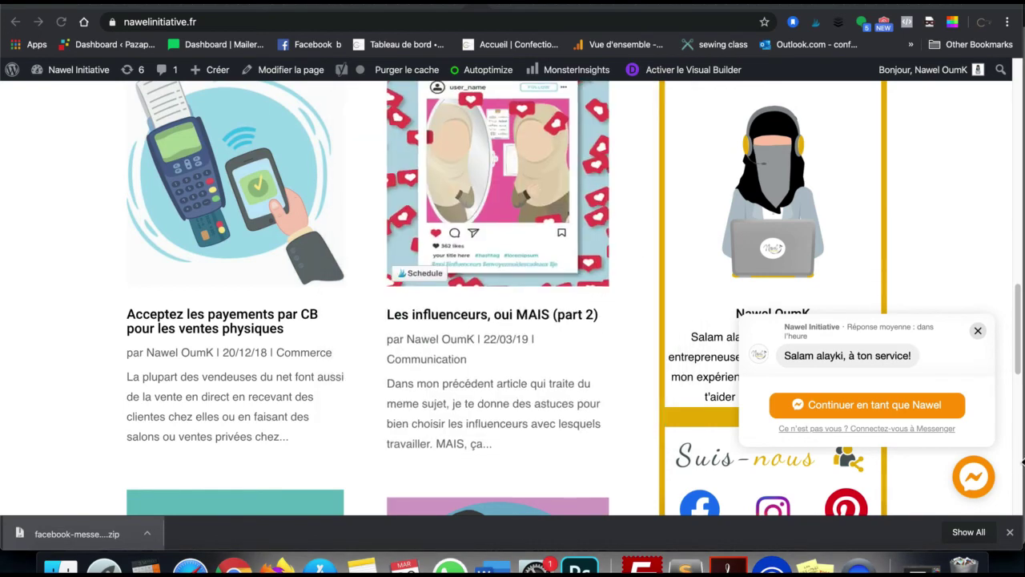
{"action": "left_click", "coordinate": [978, 332]}
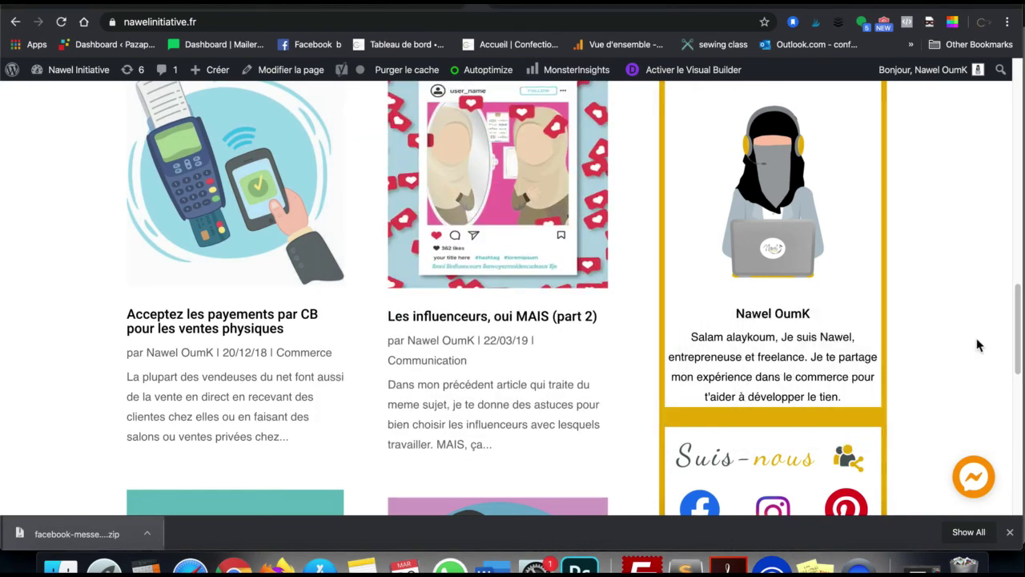